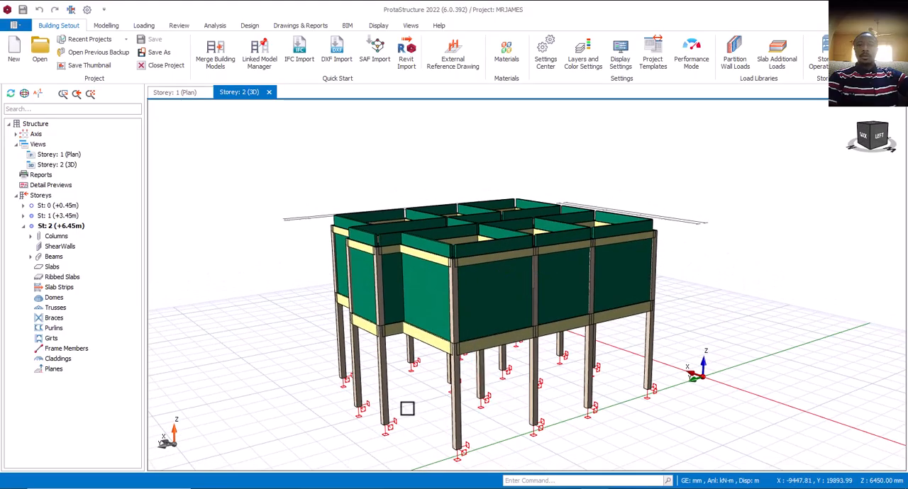
pyautogui.scroll(-2, 407, 408)
pyautogui.moveTo(425, 402)
pyautogui.mouseDown(button='middle')
pyautogui.moveTo(436, 401)
pyautogui.moveTo(417, 400)
pyautogui.mouseUp(button='middle')
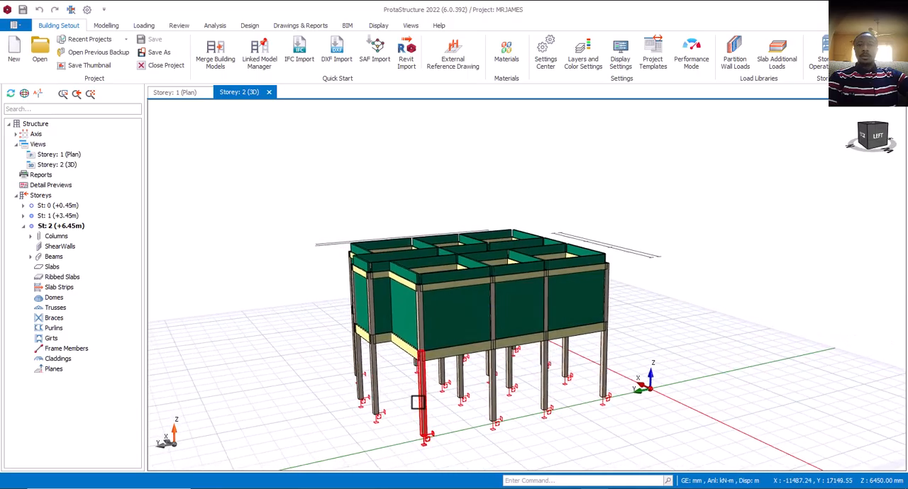
pyautogui.scroll(3, 405, 366)
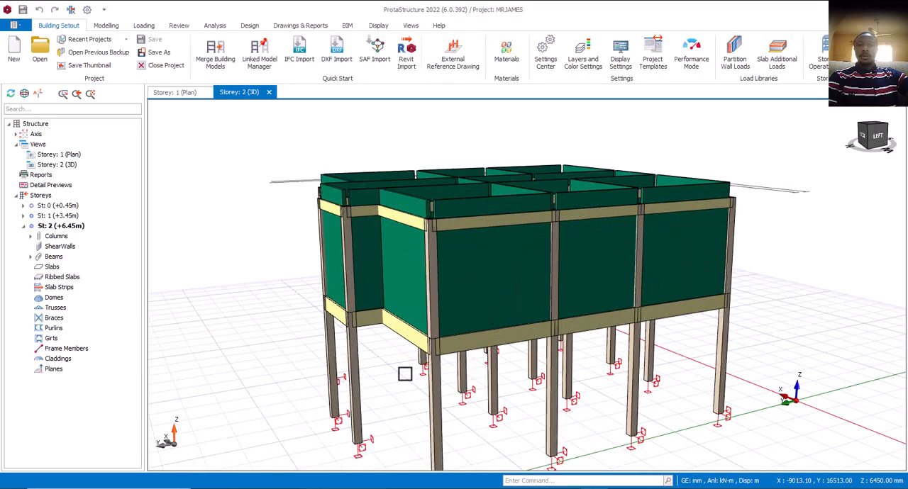
pyautogui.scroll(-3, 405, 374)
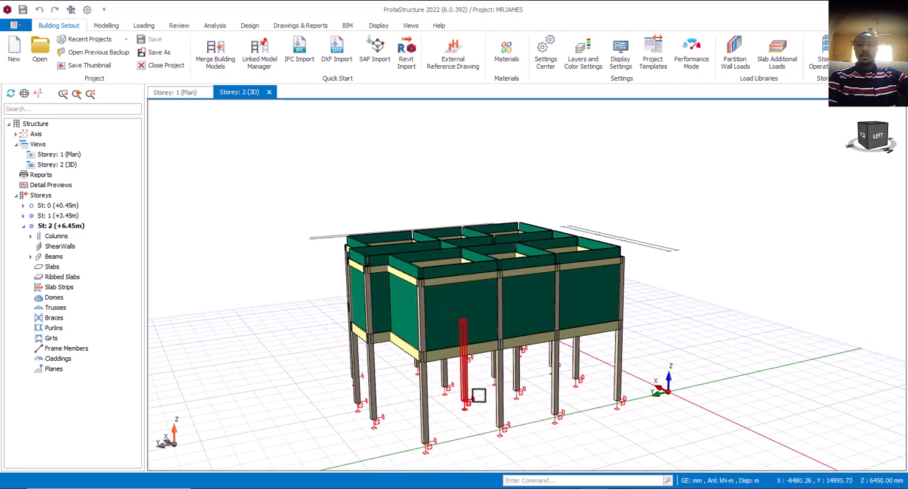
pyautogui.moveTo(475, 396)
pyautogui.mouseDown(button='middle')
pyautogui.moveTo(483, 421)
pyautogui.moveTo(477, 406)
pyautogui.mouseUp(button='middle')
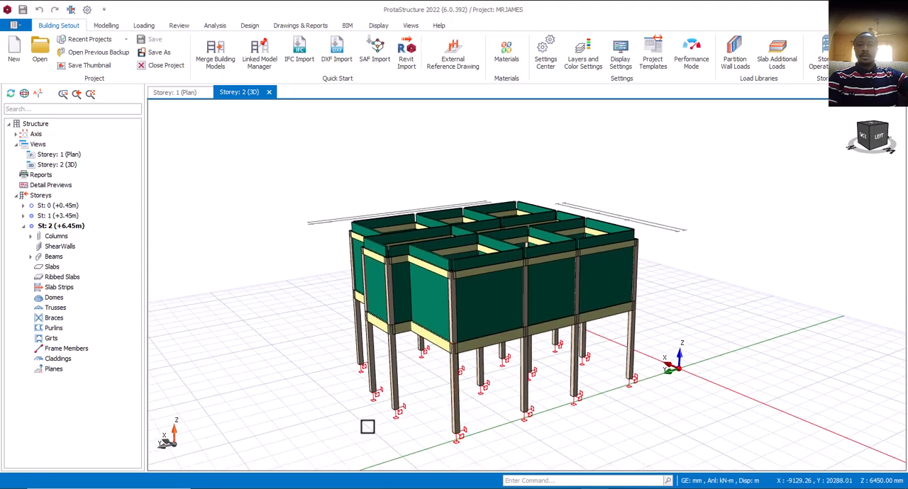
pyautogui.moveTo(406, 417); pyautogui.dragTo(388, 425, button='middle')
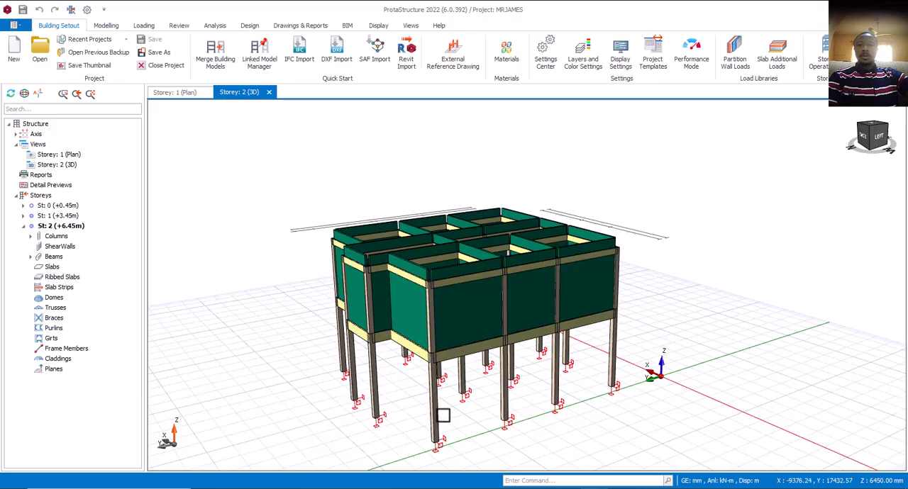
pyautogui.moveTo(435, 426)
pyautogui.mouseDown(button='middle')
pyautogui.moveTo(464, 397)
pyautogui.moveTo(471, 403)
pyautogui.moveTo(468, 415)
pyautogui.moveTo(444, 417)
pyautogui.mouseUp(button='middle')
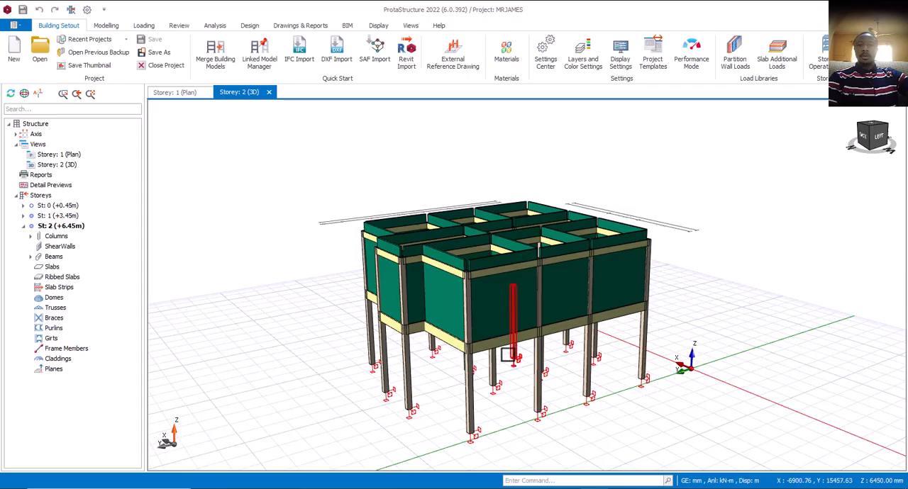
pyautogui.scroll(-1, 513, 404)
pyautogui.moveTo(514, 404)
pyautogui.mouseDown(button='middle')
pyautogui.moveTo(501, 399)
pyautogui.moveTo(513, 407)
pyautogui.mouseUp(button='middle')
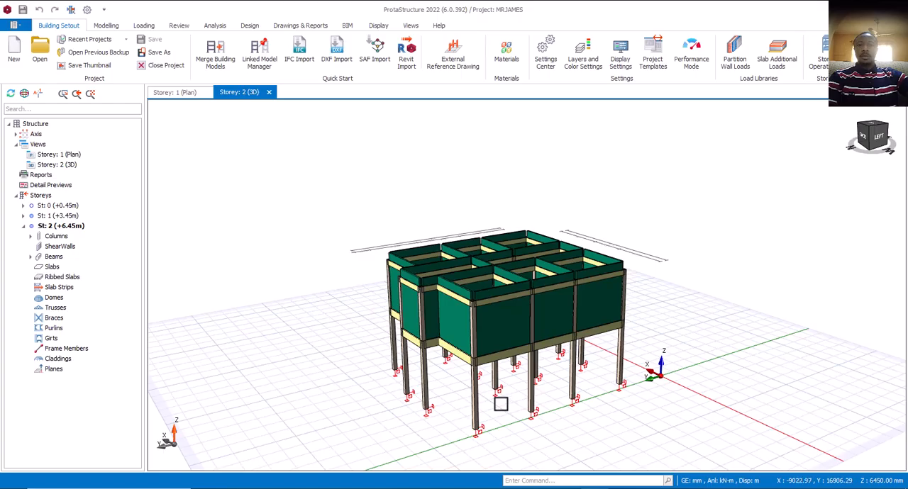
# - Examine up close where the roof-level beams and parapet walls meet at the building's nearest corner column
pyautogui.scroll(2, 478, 379)
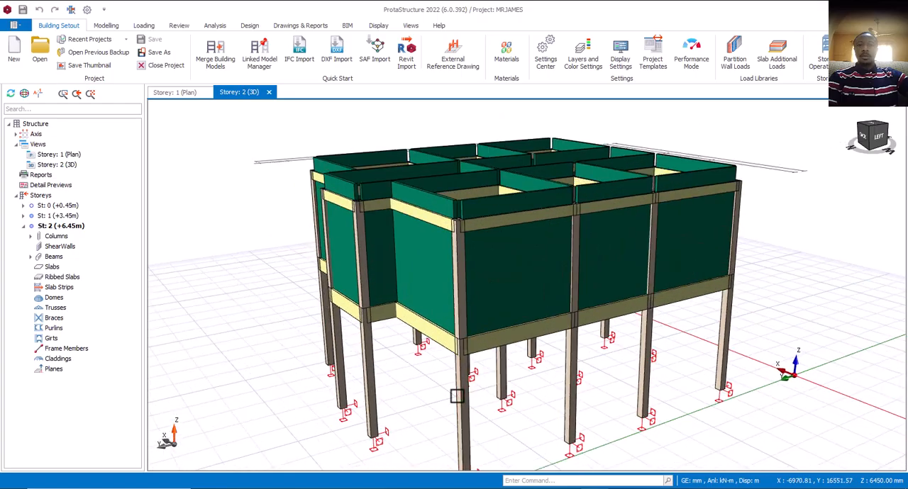
pyautogui.moveTo(483, 229)
pyautogui.scroll(-2, 482, 229)
pyautogui.scroll(6, 465, 262)
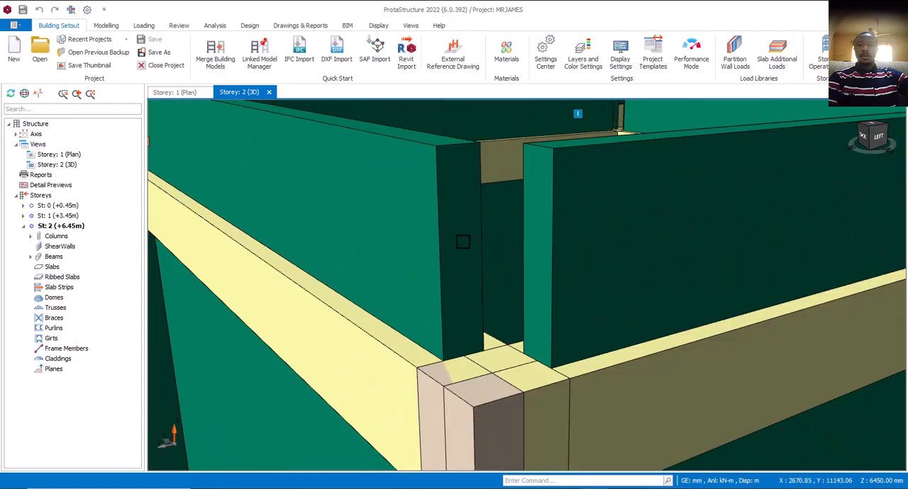
pyautogui.scroll(-5, 440, 246)
pyautogui.moveTo(433, 231)
pyautogui.mouseDown(button='middle')
pyautogui.moveTo(470, 227)
pyautogui.moveTo(502, 239)
pyautogui.moveTo(443, 243)
pyautogui.mouseUp(button='middle')
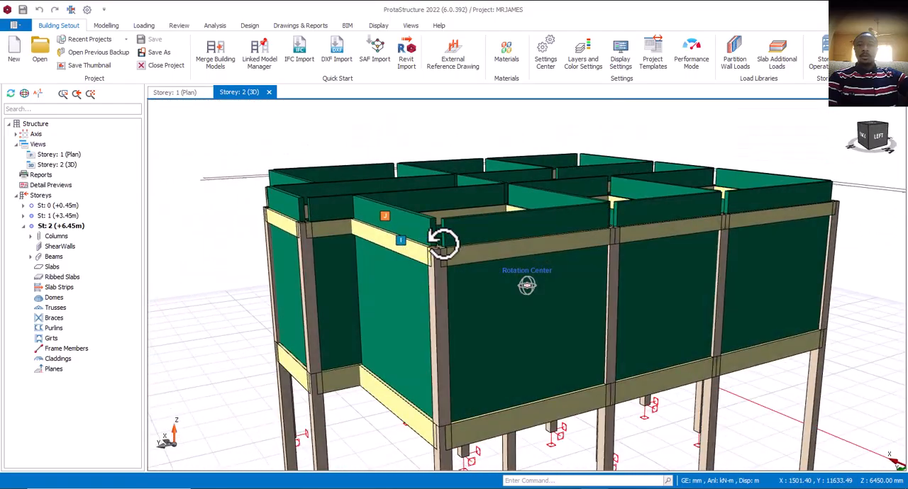
pyautogui.scroll(-5, 449, 267)
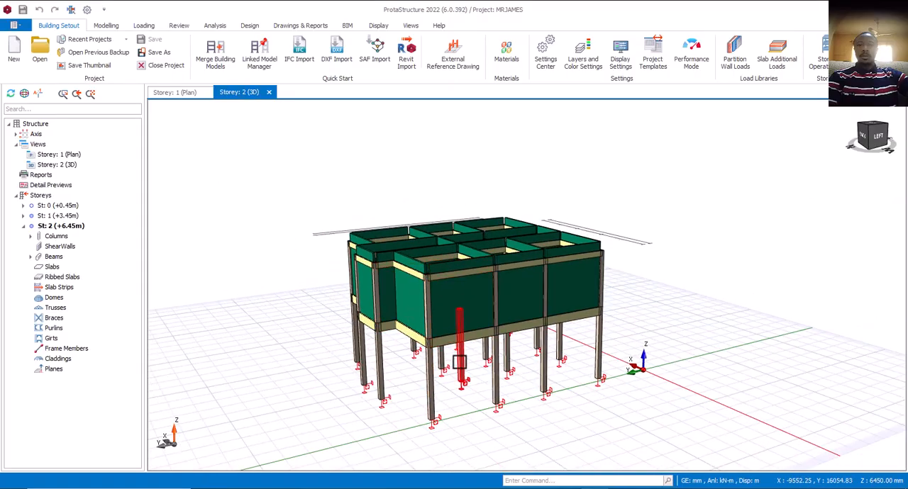
pyautogui.scroll(2, 418, 369)
pyautogui.moveTo(416, 376)
pyautogui.mouseDown(button='middle')
pyautogui.moveTo(439, 386)
pyautogui.moveTo(428, 383)
pyautogui.mouseUp(button='middle')
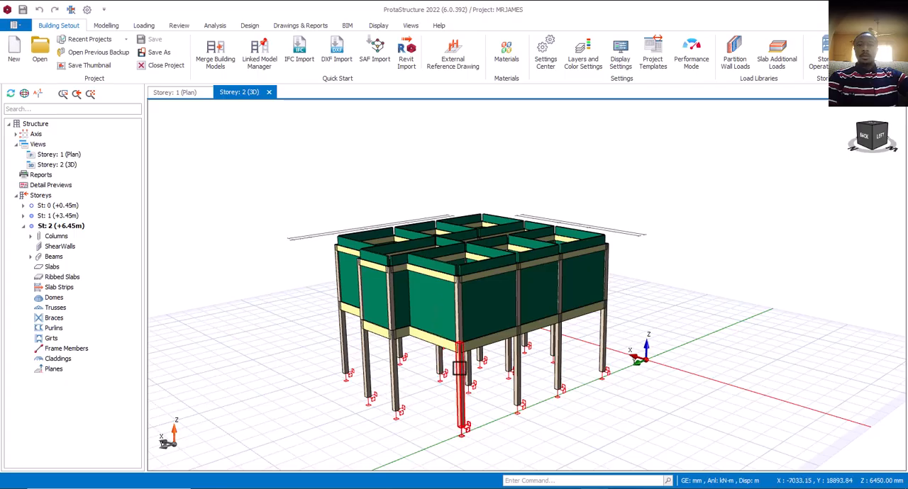
pyautogui.moveTo(483, 373)
pyautogui.mouseDown(button='middle')
pyautogui.moveTo(471, 375)
pyautogui.moveTo(493, 383)
pyautogui.mouseUp(button='middle')
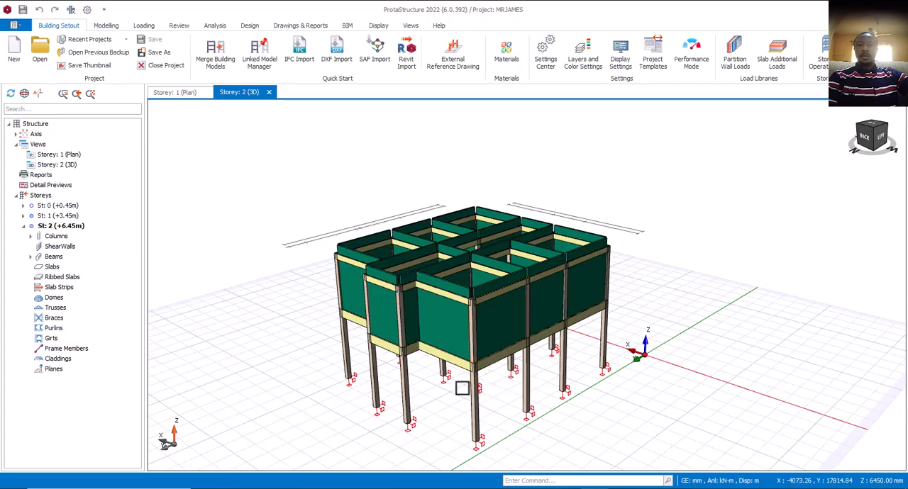
pyautogui.moveTo(492, 390)
pyautogui.mouseDown(button='middle')
pyautogui.moveTo(486, 375)
pyautogui.moveTo(486, 385)
pyautogui.moveTo(475, 375)
pyautogui.moveTo(474, 385)
pyautogui.moveTo(461, 373)
pyautogui.mouseUp(button='middle')
pyautogui.rightClick(462, 380)
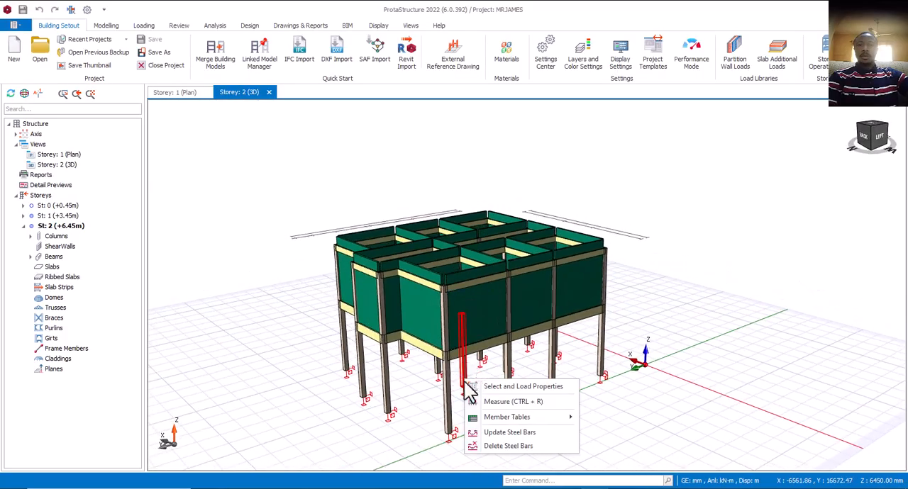
pyautogui.click(422, 396)
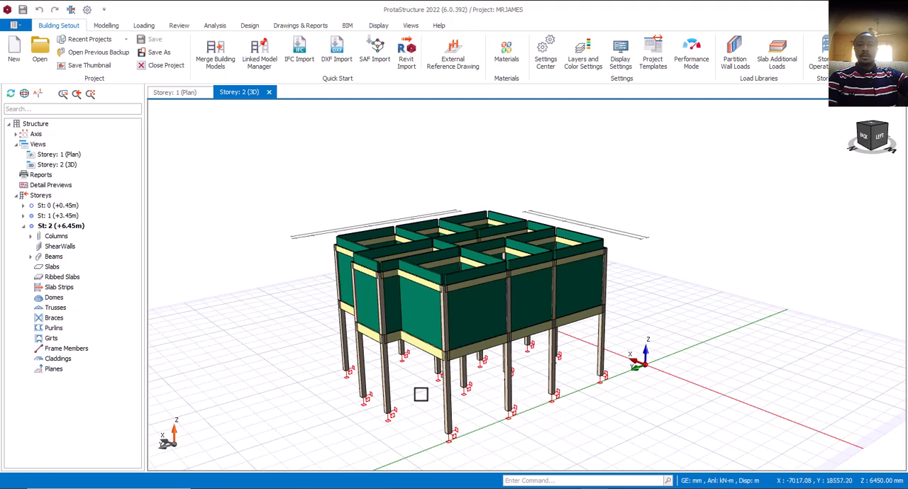
pyautogui.moveTo(440, 380)
pyautogui.mouseDown(button='middle')
pyautogui.moveTo(461, 376)
pyautogui.moveTo(411, 379)
pyautogui.moveTo(410, 387)
pyautogui.mouseUp(button='middle')
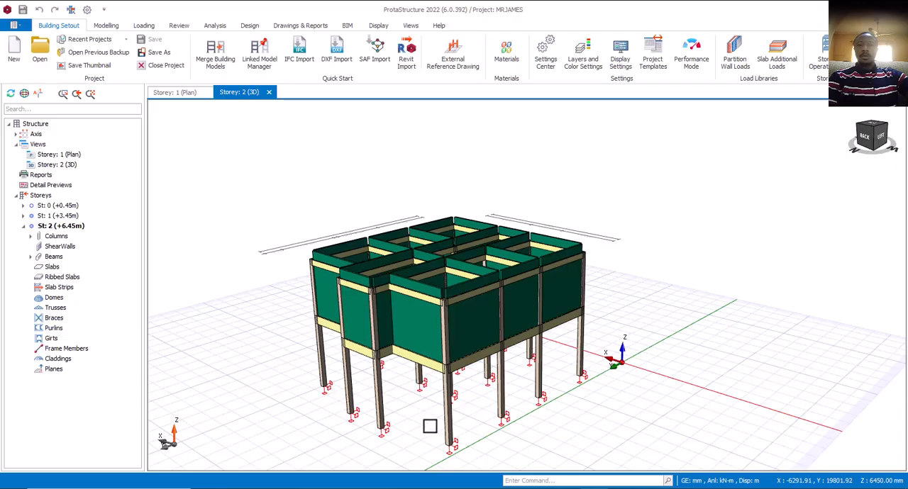
pyautogui.moveTo(426, 422)
pyautogui.mouseDown(button='middle')
pyautogui.moveTo(415, 421)
pyautogui.moveTo(433, 421)
pyautogui.mouseUp(button='middle')
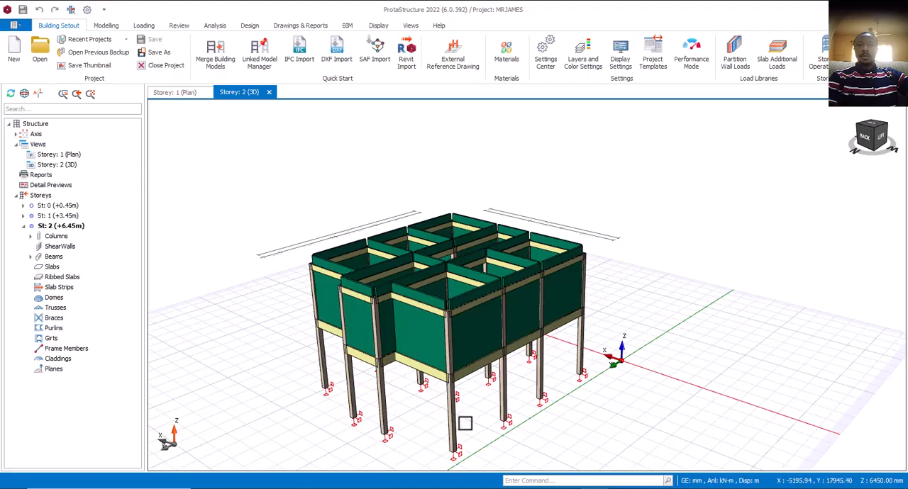
pyautogui.moveTo(464, 423)
pyautogui.mouseDown(button='middle')
pyautogui.moveTo(455, 418)
pyautogui.moveTo(469, 429)
pyautogui.mouseUp(button='middle')
pyautogui.scroll(2, 482, 413)
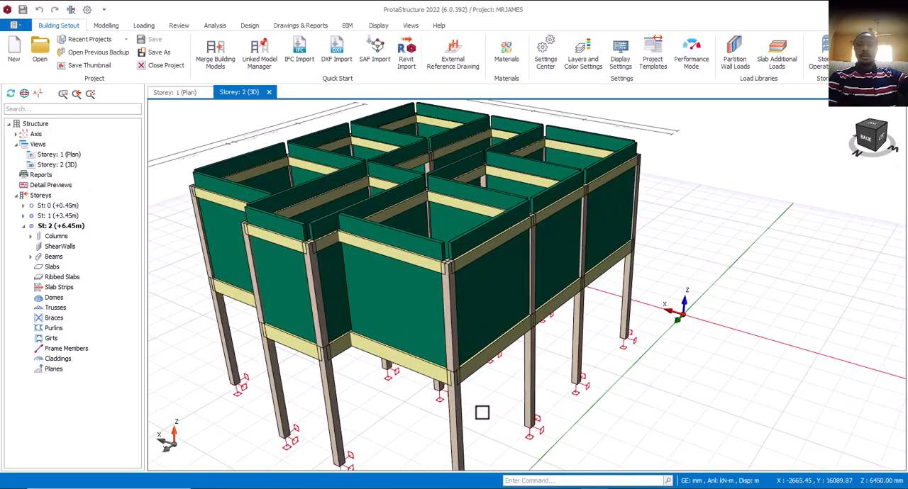
pyautogui.scroll(-2, 478, 410)
pyautogui.moveTo(475, 409)
pyautogui.mouseDown(button='middle')
pyautogui.moveTo(496, 416)
pyautogui.moveTo(430, 399)
pyautogui.moveTo(460, 341)
pyautogui.mouseUp(button='middle')
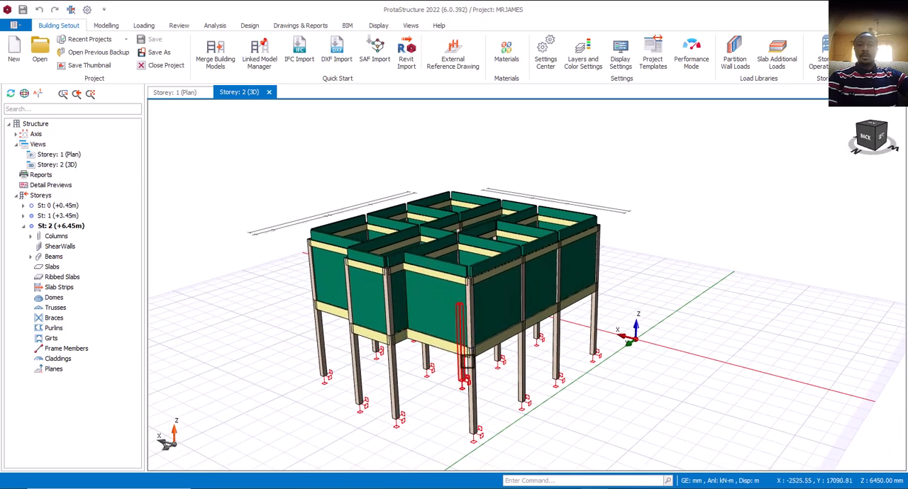
pyautogui.moveTo(465, 383); pyautogui.dragTo(487, 368, button='middle')
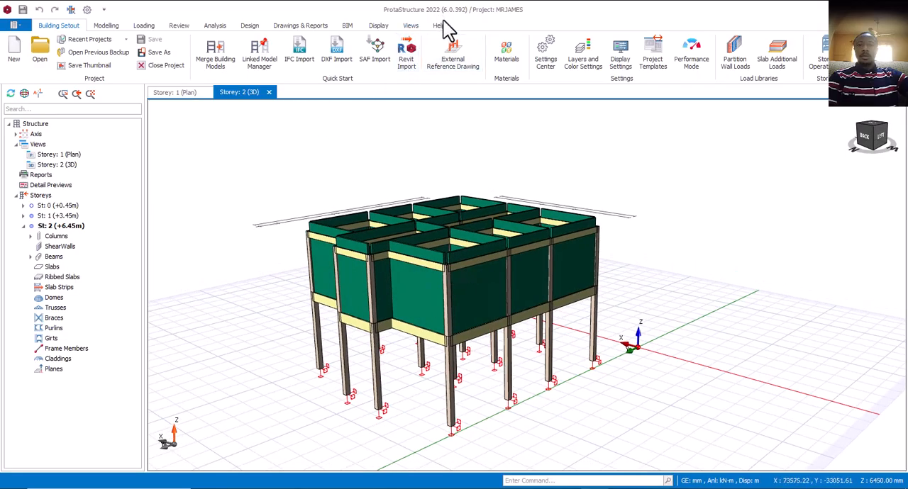
# - Run the building model check with all checks enabled for all storeys, leaving the building analysis unrun
pyautogui.click(214, 27)
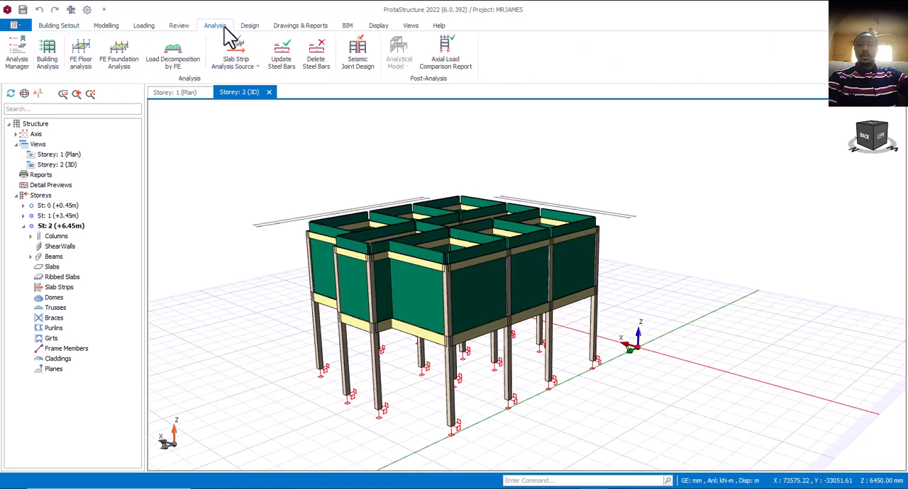
pyautogui.click(53, 61)
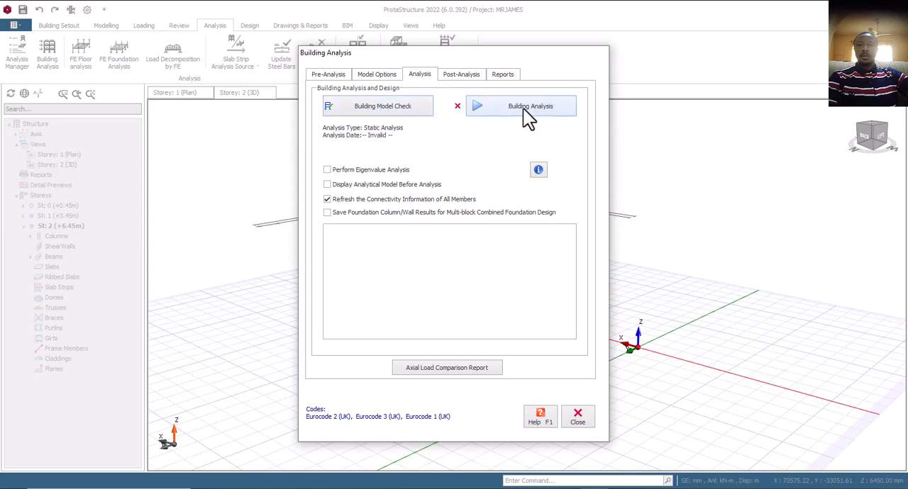
pyautogui.click(394, 113)
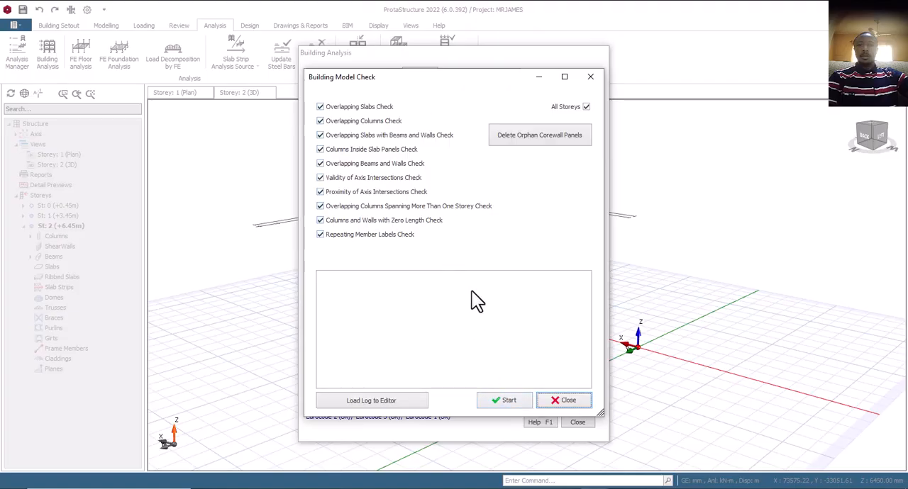
pyautogui.click(505, 400)
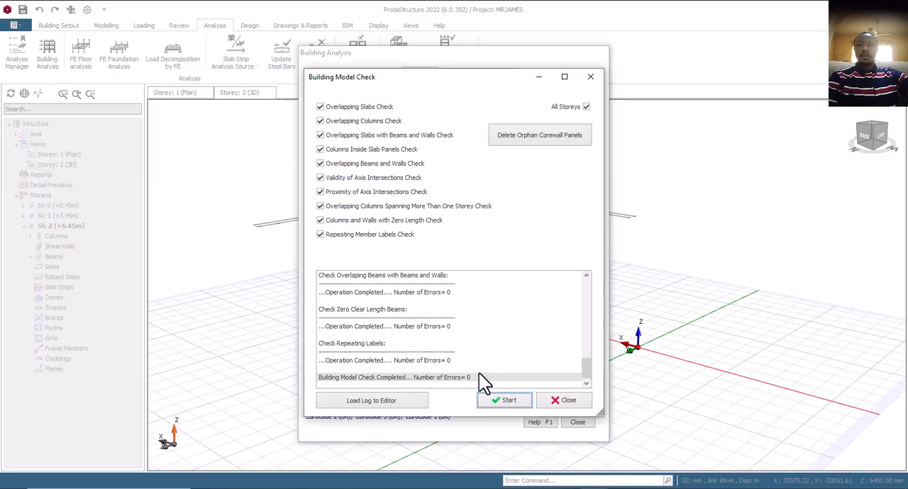
pyautogui.click(574, 401)
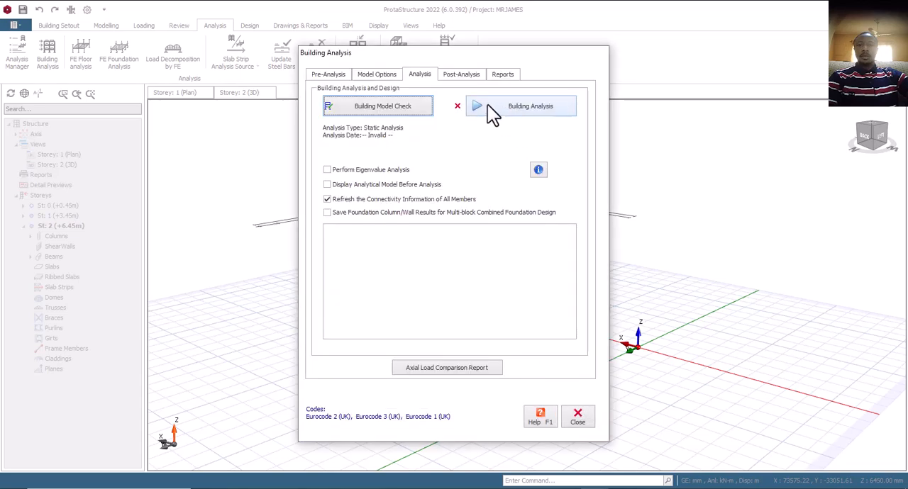
pyautogui.click(578, 419)
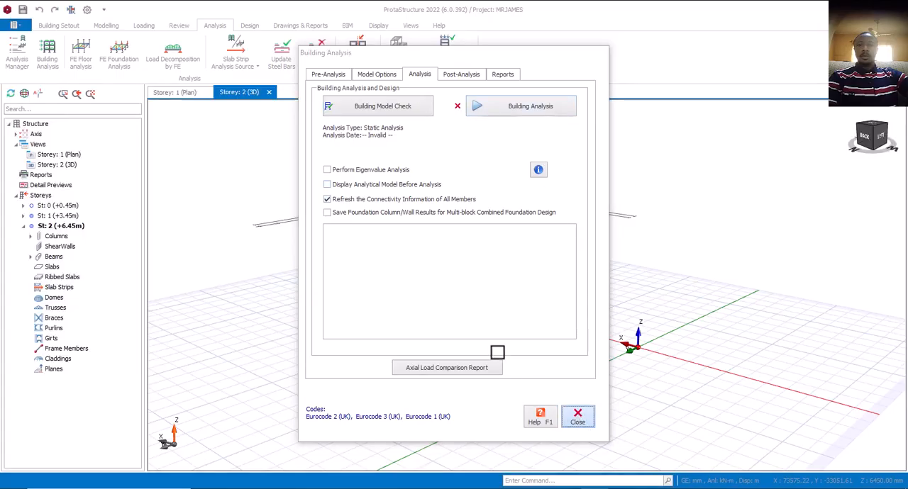
# - Examine the properties of the storey 2 columns and the storey 1 beam around the building's nearest corner
pyautogui.scroll(3, 417, 379)
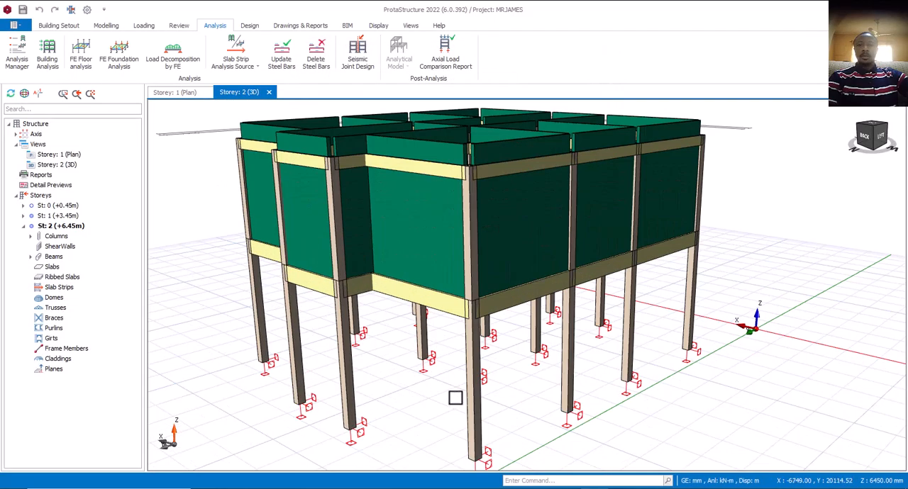
pyautogui.scroll(-3, 497, 395)
pyautogui.moveTo(510, 395)
pyautogui.mouseDown(button='middle')
pyautogui.moveTo(497, 389)
pyautogui.moveTo(510, 399)
pyautogui.mouseUp(button='middle')
pyautogui.scroll(4, 426, 296)
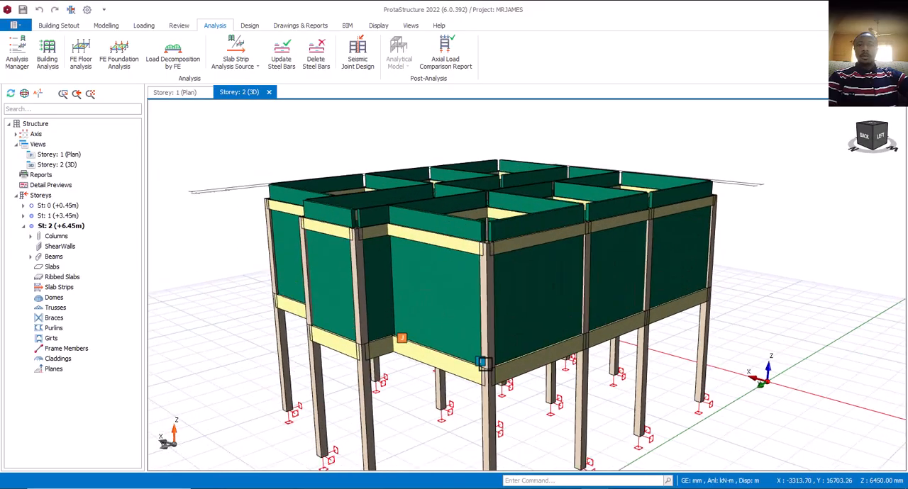
pyautogui.scroll(-3, 481, 362)
pyautogui.moveTo(485, 275)
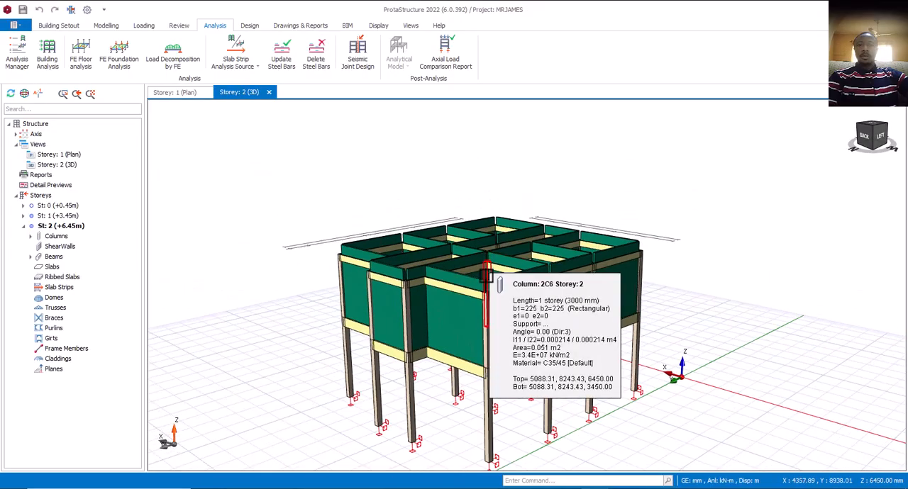
pyautogui.scroll(2, 482, 284)
pyautogui.moveTo(483, 360)
pyautogui.mouseDown(button='middle')
pyautogui.moveTo(484, 348)
pyautogui.moveTo(484, 359)
pyautogui.mouseUp(button='middle')
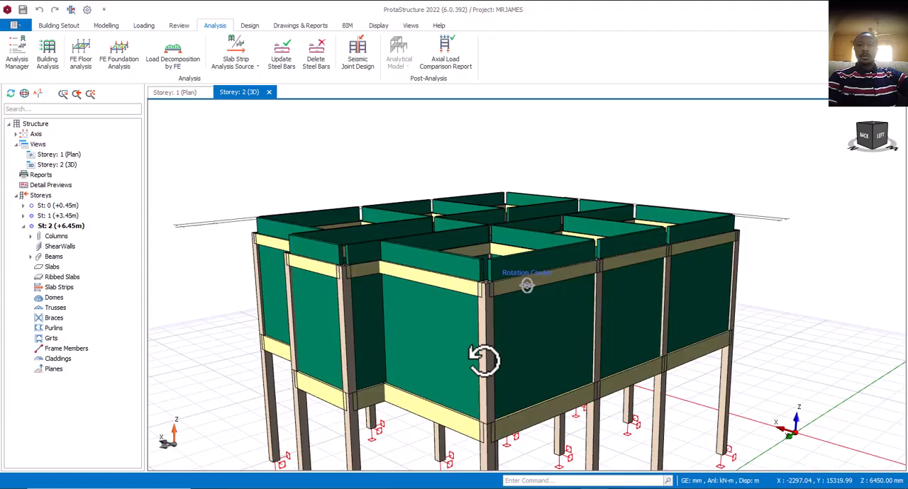
pyautogui.scroll(-4, 476, 357)
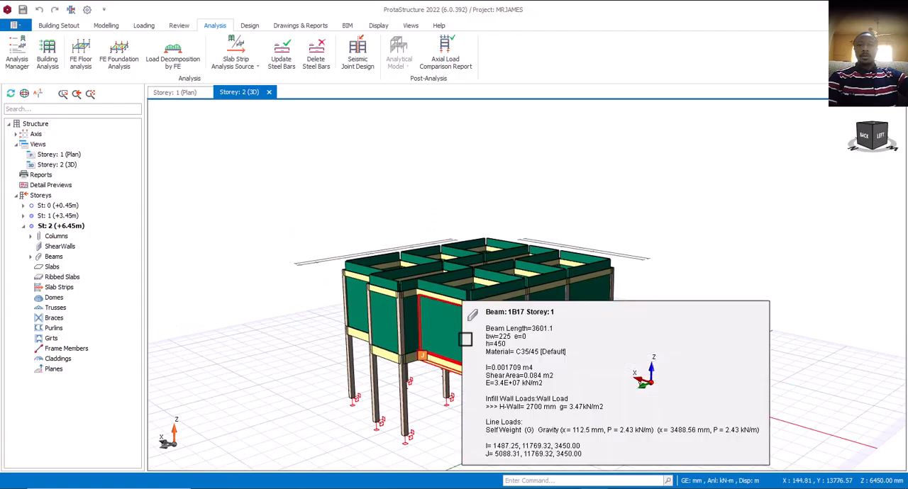
pyautogui.scroll(4, 470, 355)
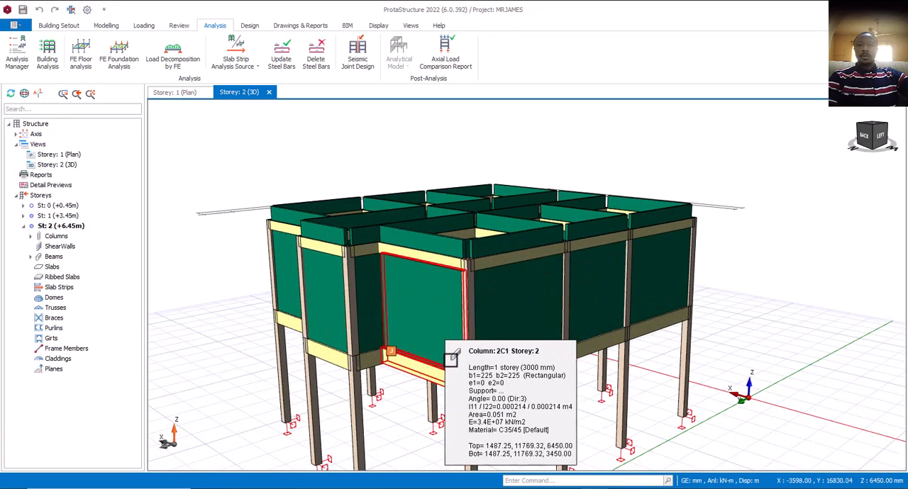
# - Inspect the storey 2 roof-level beam and its parapet wall load at the nearest corner, viewed from above and side-on
pyautogui.moveTo(454, 316)
pyautogui.mouseDown(button='middle')
pyautogui.moveTo(446, 365)
pyautogui.moveTo(449, 290)
pyautogui.moveTo(461, 309)
pyautogui.moveTo(447, 288)
pyautogui.moveTo(502, 303)
pyautogui.moveTo(488, 302)
pyautogui.moveTo(480, 271)
pyautogui.moveTo(470, 328)
pyautogui.mouseUp(button='middle')
pyautogui.scroll(2, 454, 291)
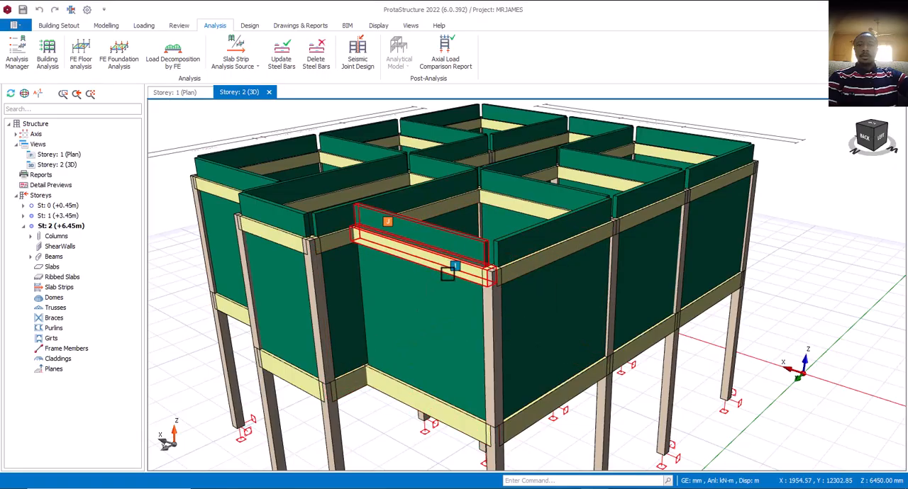
pyautogui.scroll(-2, 444, 291)
pyautogui.moveTo(476, 294); pyautogui.dragTo(481, 295, button='middle')
pyautogui.rightClick(480, 295)
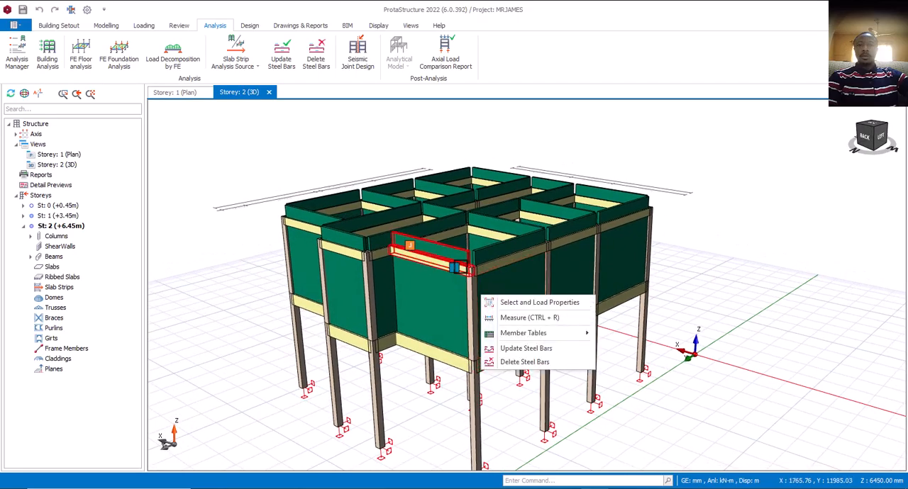
pyautogui.moveTo(480, 295); pyautogui.dragTo(462, 334, button='middle')
pyautogui.moveTo(454, 297); pyautogui.dragTo(426, 374, button='middle')
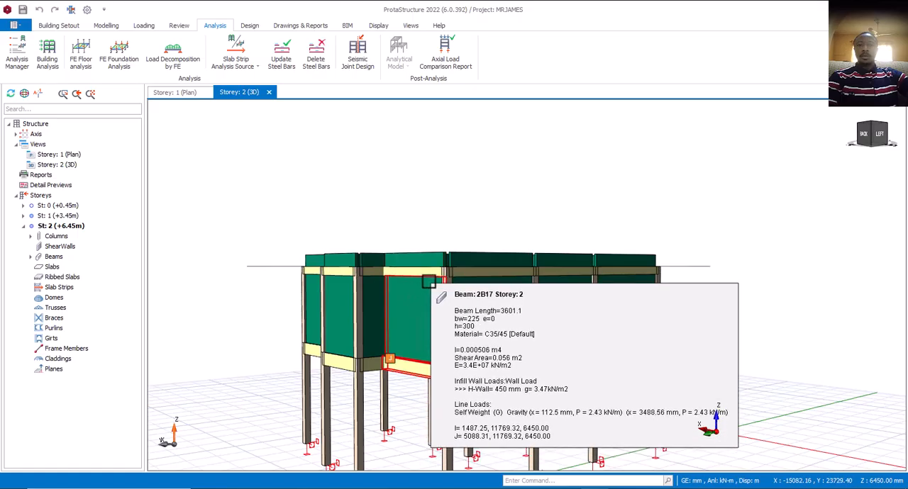
# - Inspect the storey 1 and storey 2 beams and their wall loads at the building's nearest corner from several angles
pyautogui.moveTo(455, 270); pyautogui.dragTo(454, 305, button='middle')
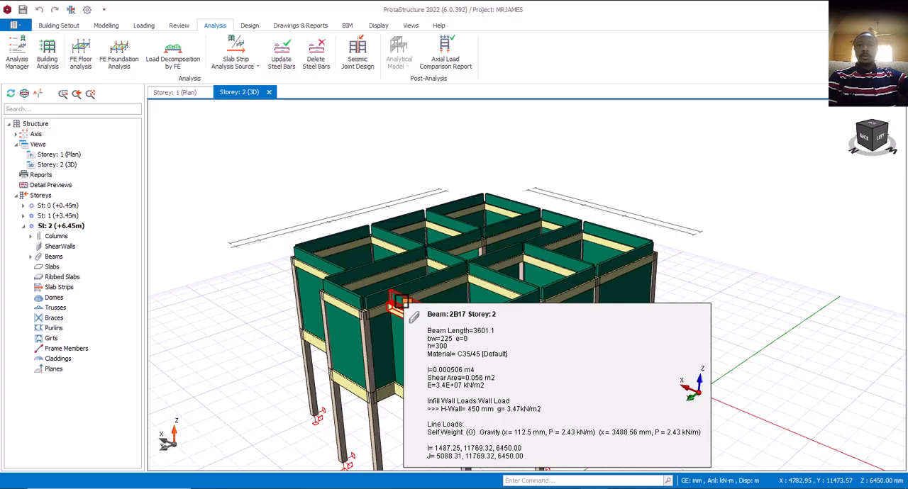
pyautogui.moveTo(489, 319)
pyautogui.mouseDown(button='middle')
pyautogui.moveTo(482, 310)
pyautogui.moveTo(495, 321)
pyautogui.moveTo(494, 310)
pyautogui.moveTo(476, 317)
pyautogui.moveTo(501, 305)
pyautogui.mouseUp(button='middle')
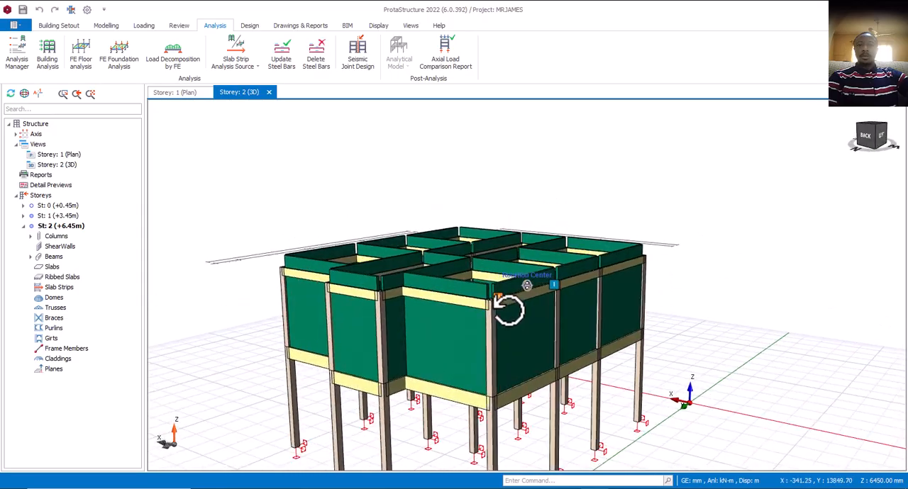
pyautogui.moveTo(464, 323)
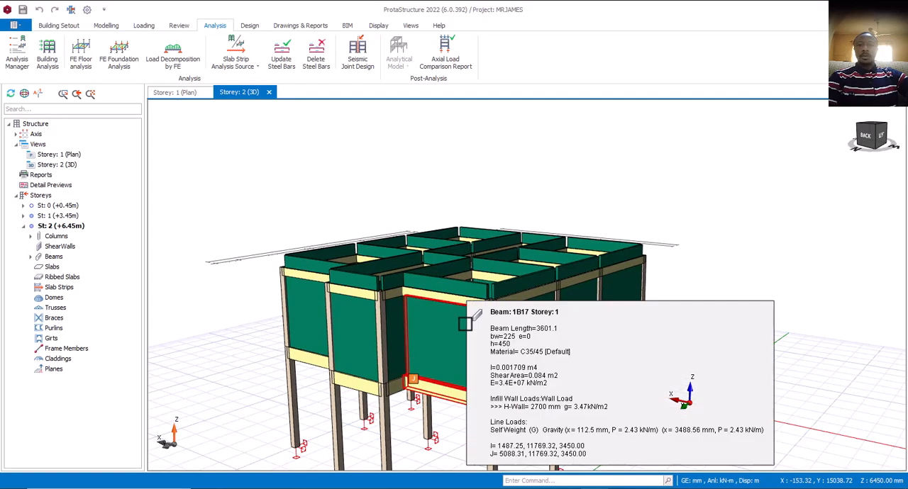
pyautogui.moveTo(495, 320); pyautogui.dragTo(482, 325, button='middle')
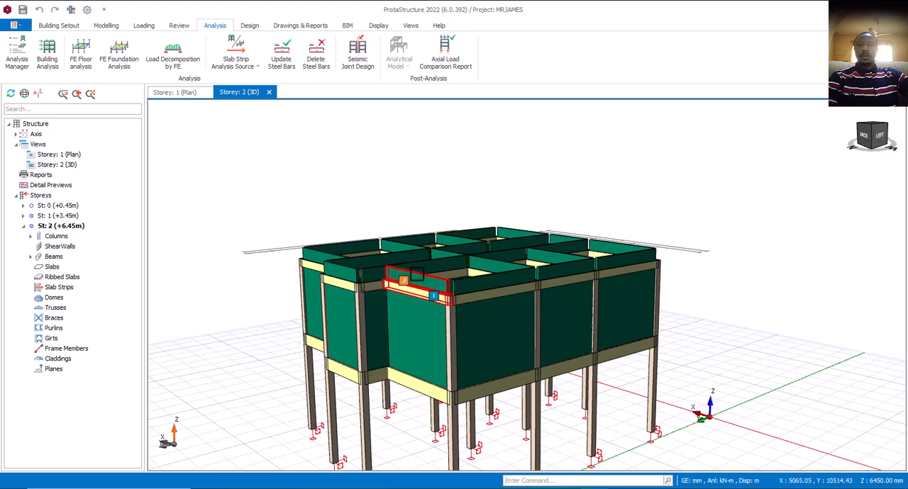
pyautogui.moveTo(416, 274)
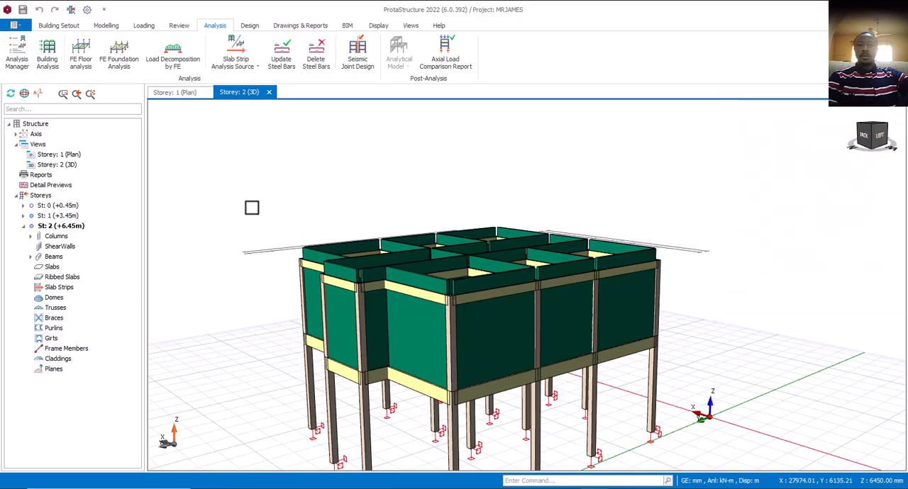
# - In the building analysis's default materials, set the concrete grade to C20/25 for all members of the material class
pyautogui.click(51, 60)
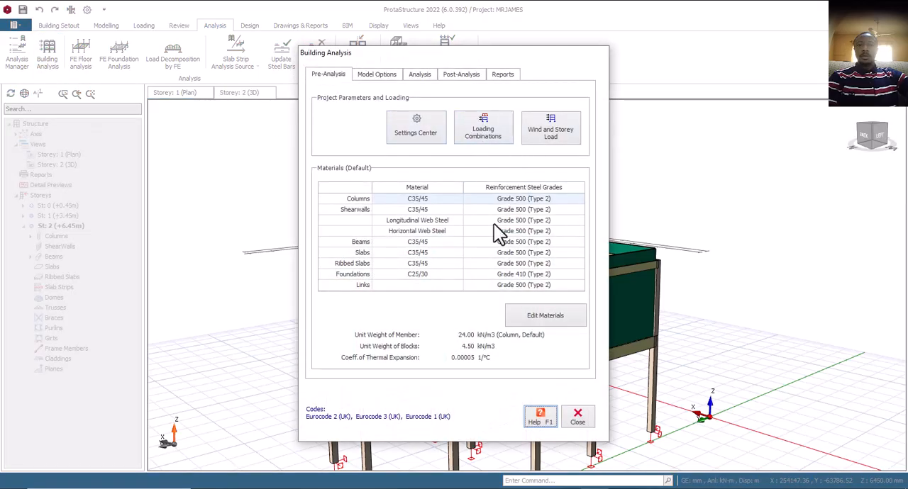
pyautogui.click(532, 316)
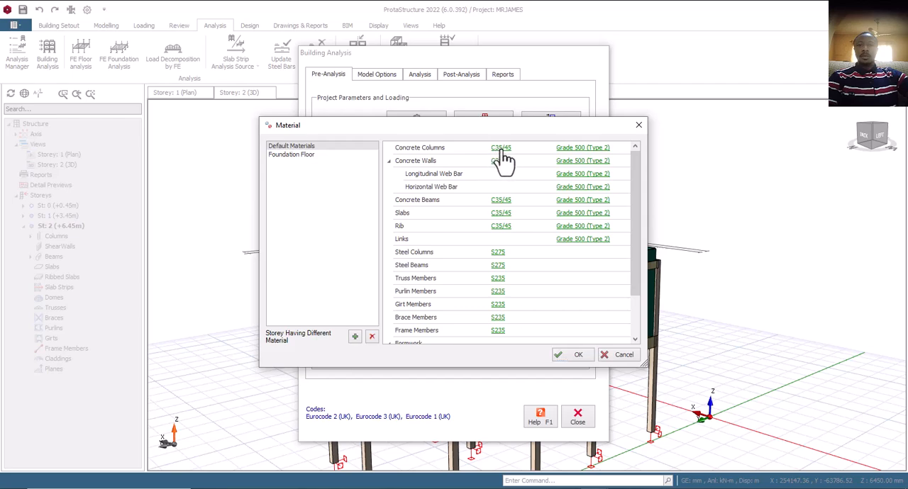
pyautogui.click(501, 149)
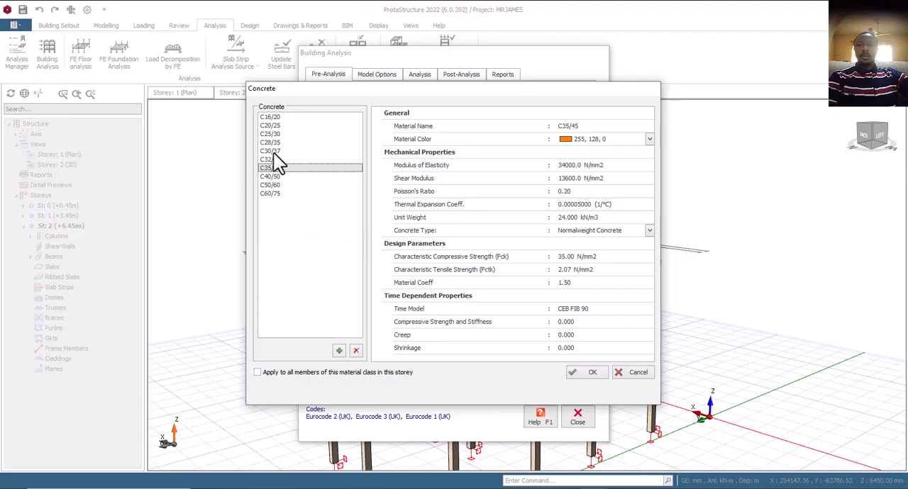
pyautogui.click(270, 118)
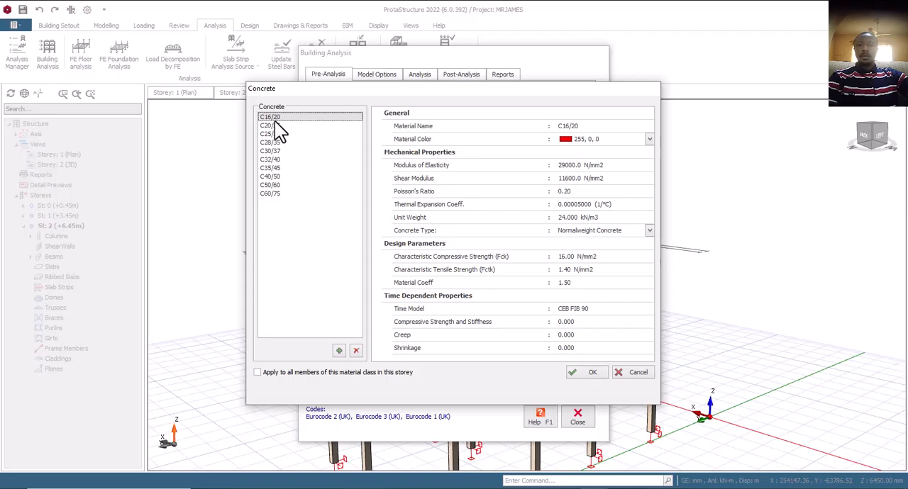
pyautogui.click(275, 126)
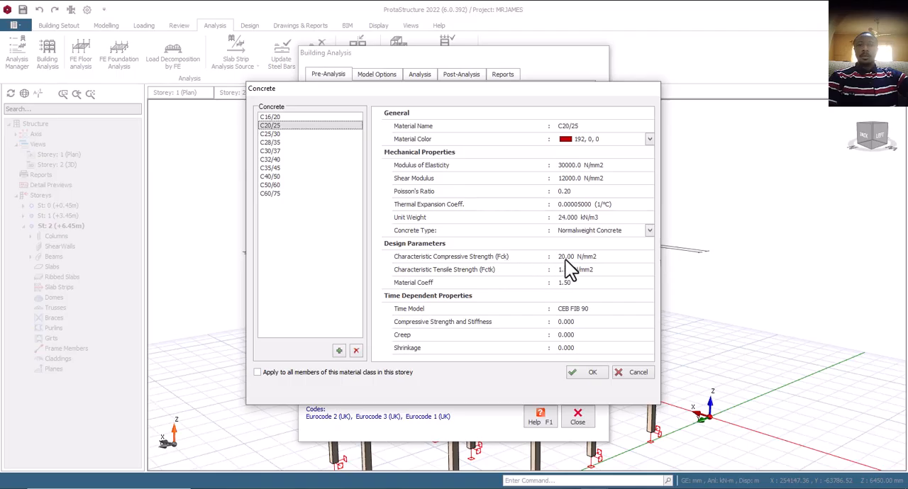
pyautogui.click(271, 118)
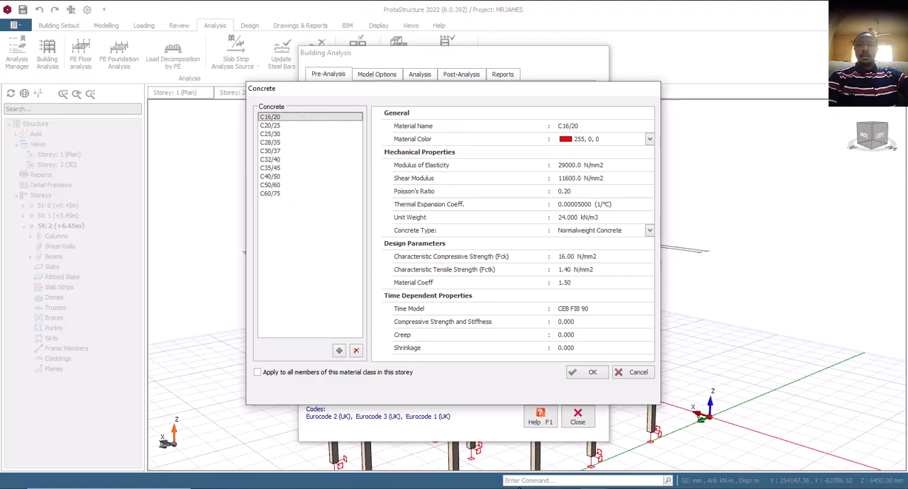
pyautogui.click(274, 127)
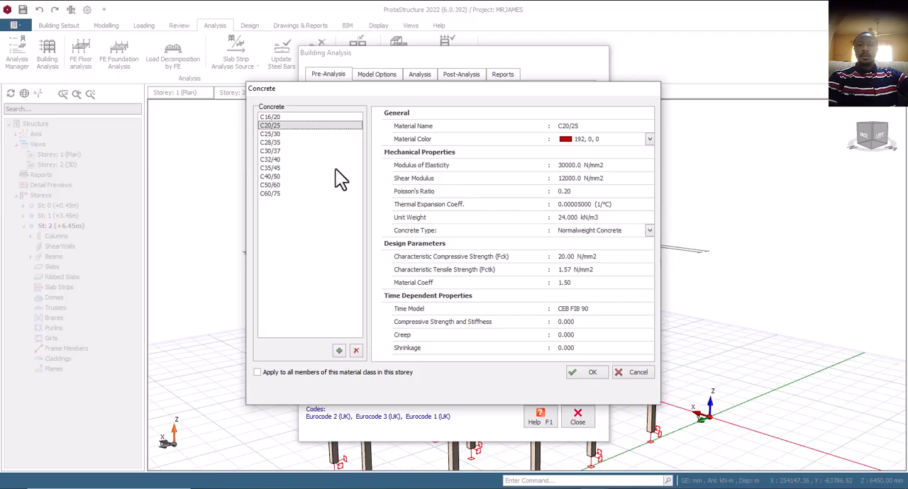
pyautogui.click(287, 119)
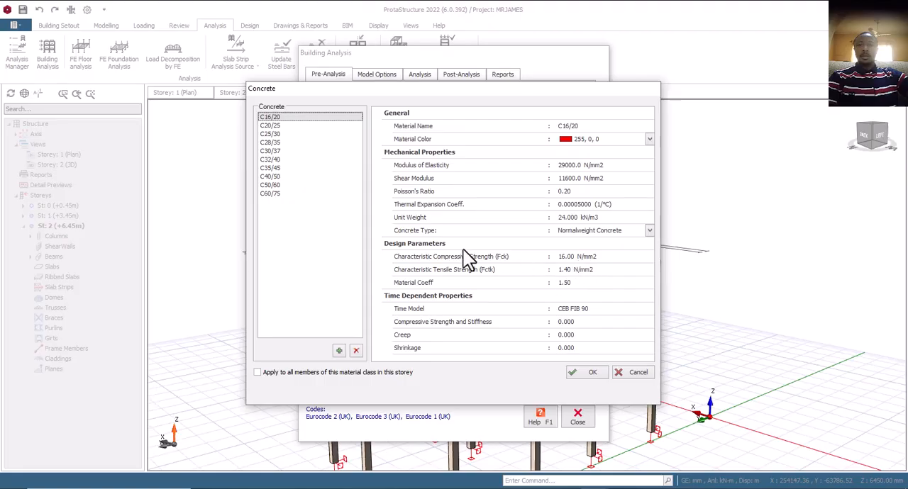
pyautogui.click(269, 126)
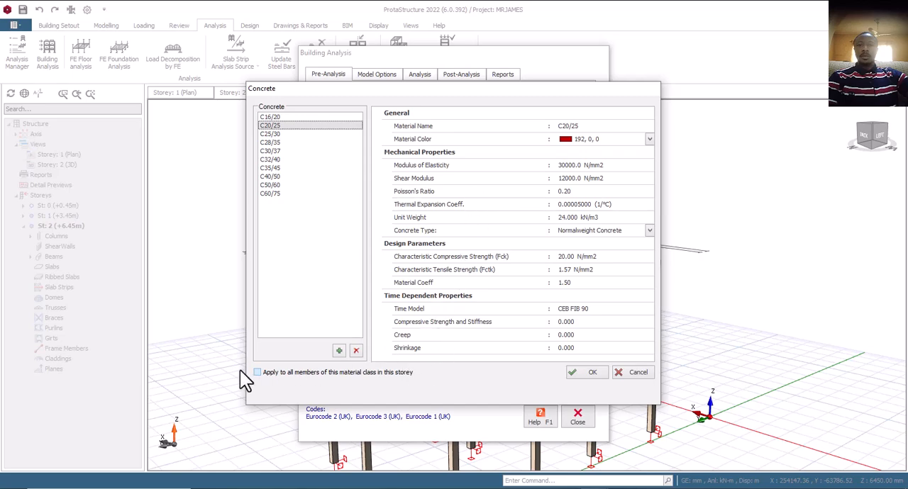
pyautogui.click(276, 374)
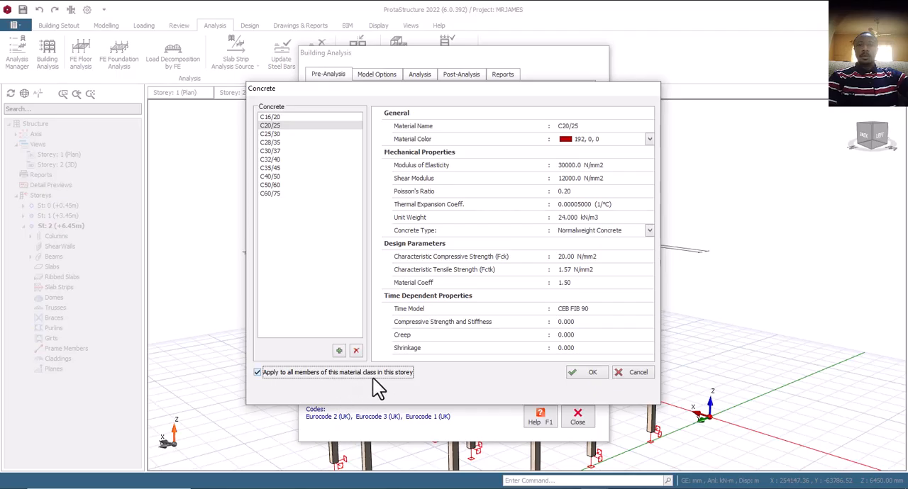
pyautogui.click(589, 372)
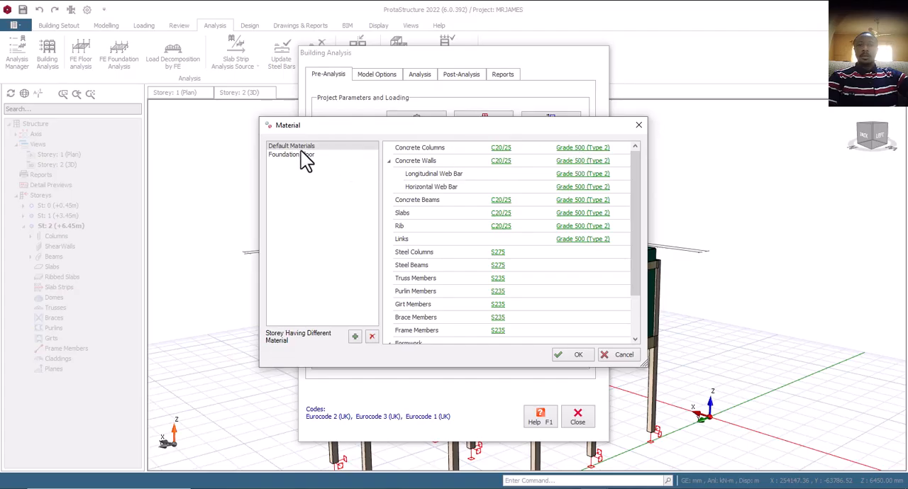
# - Set the default reinforcement steel to Grade 410 (Type 2) for all members of the material class
pyautogui.click(582, 160)
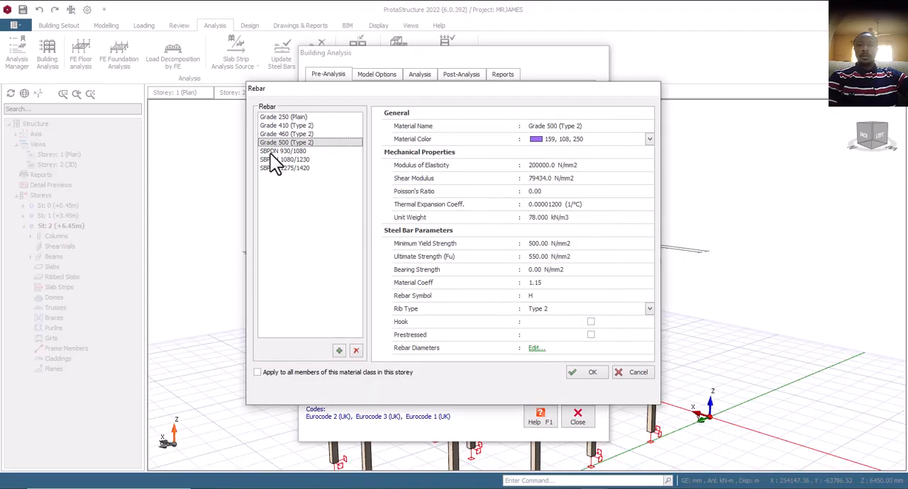
pyautogui.click(287, 127)
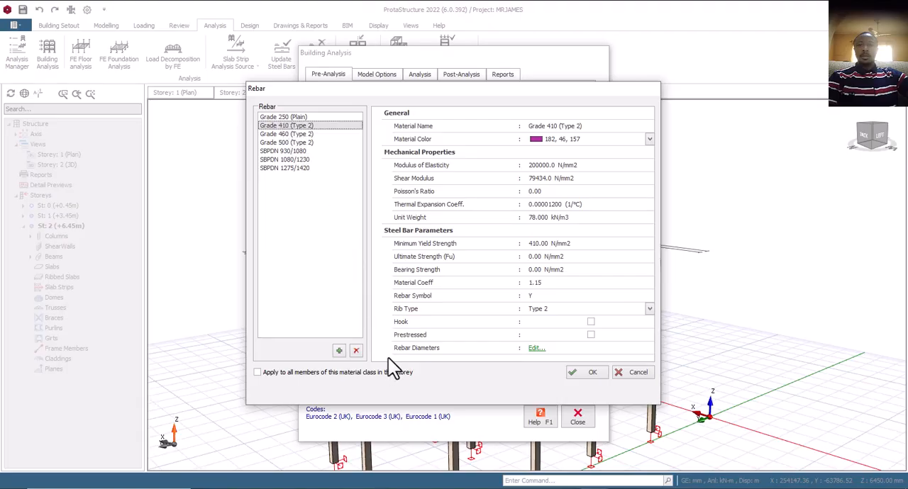
pyautogui.click(267, 487)
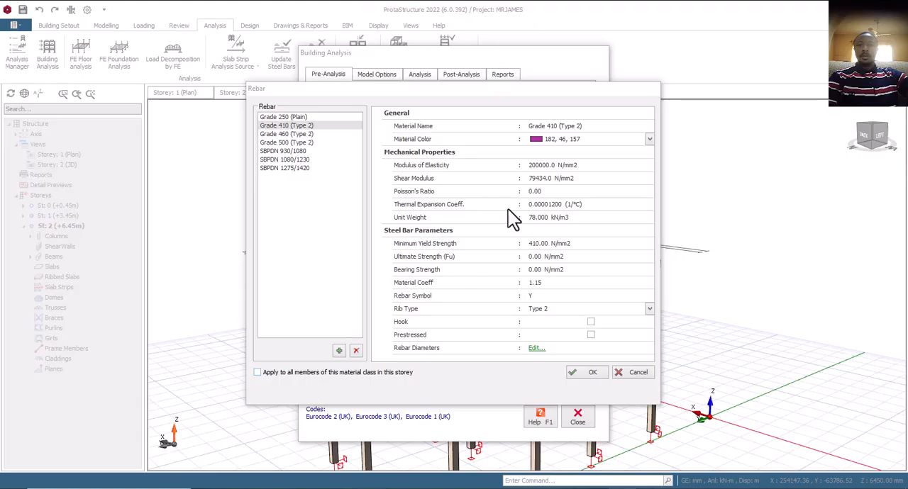
pyautogui.click(280, 372)
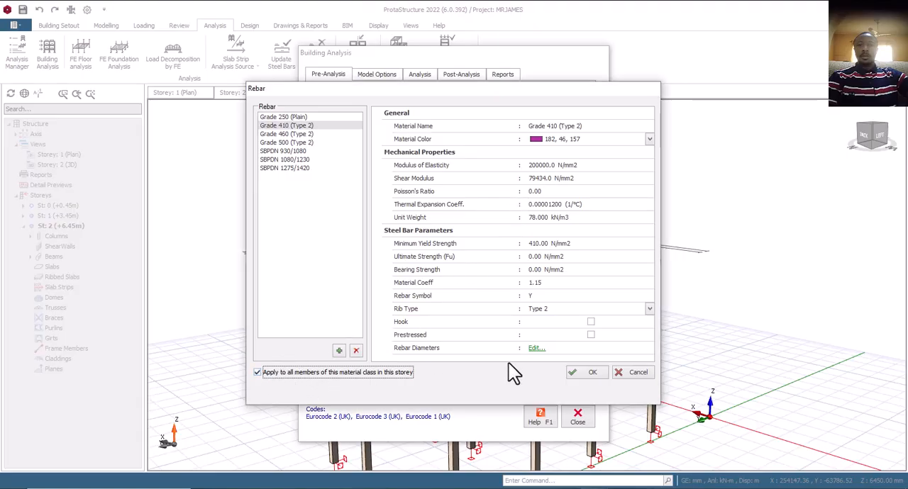
pyautogui.click(569, 374)
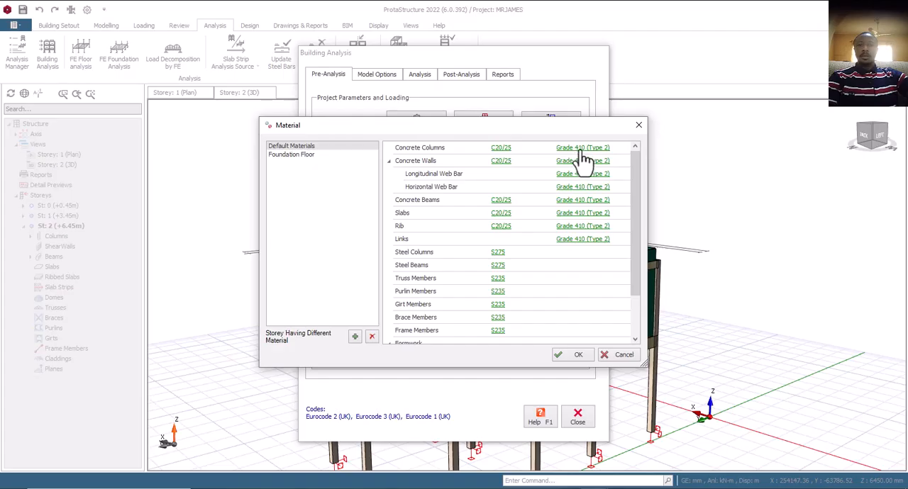
# - In the Grade 410 (Type 2) rebar table, disable the 10, 13, 20, 25 and 32 mm column bars, keeping 16 mm enabled
pyautogui.click(580, 157)
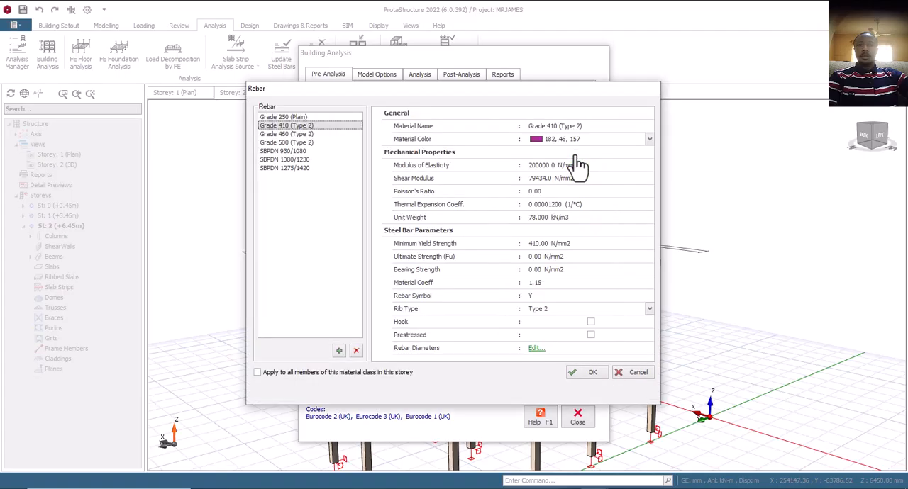
pyautogui.click(534, 348)
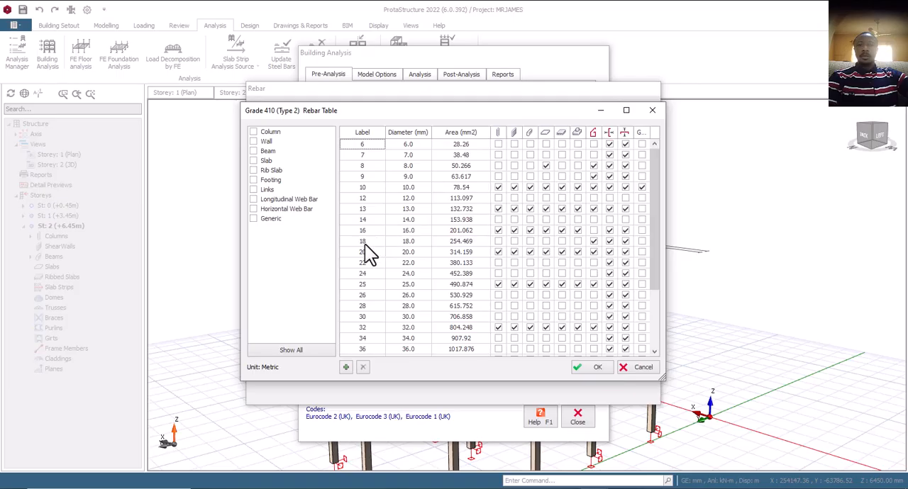
pyautogui.click(499, 188)
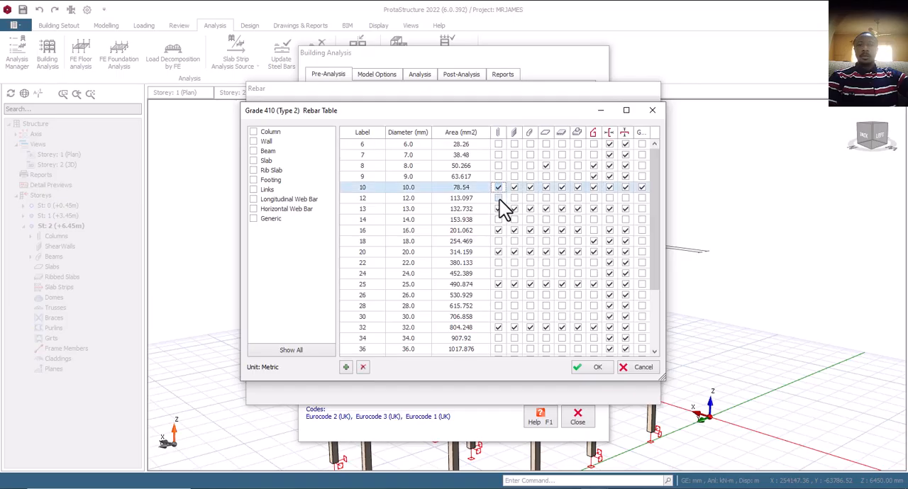
pyautogui.click(498, 209)
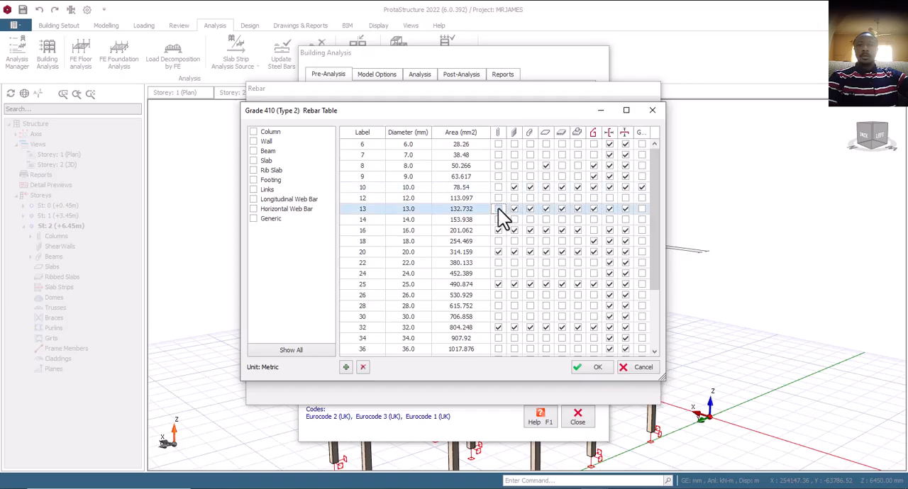
pyautogui.click(499, 230)
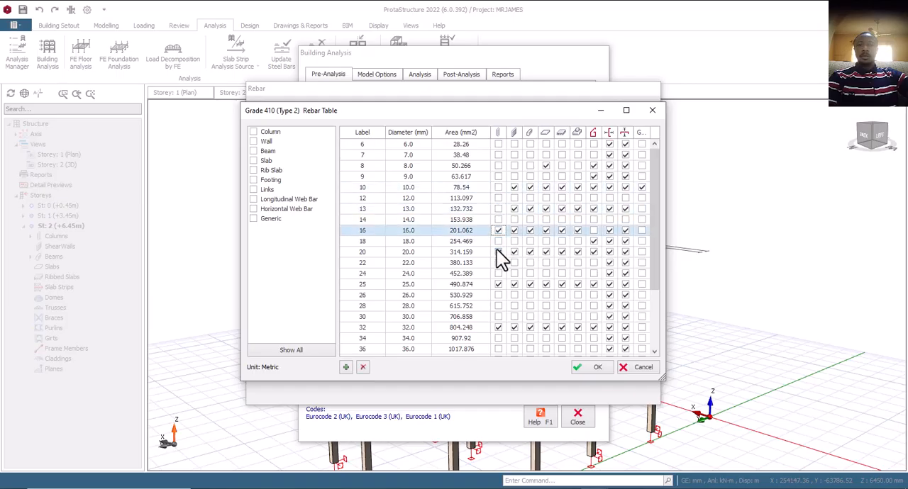
pyautogui.click(499, 252)
pyautogui.click(498, 284)
pyautogui.click(499, 327)
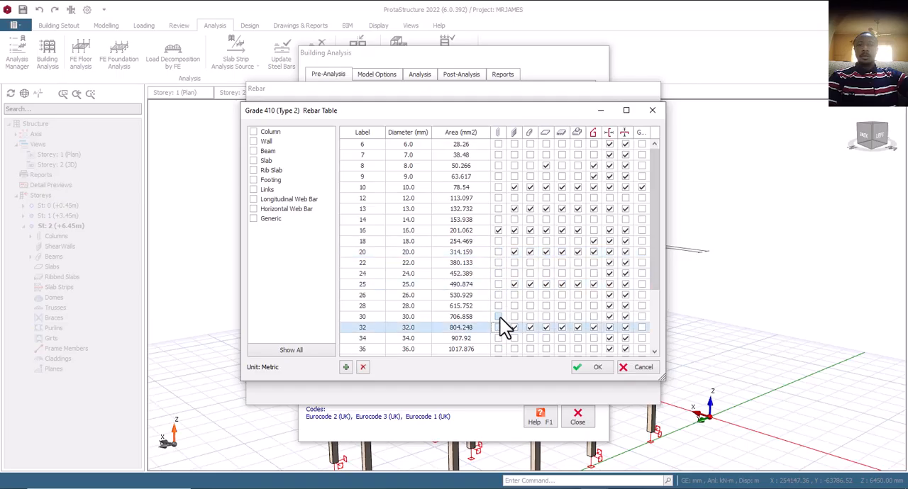
pyautogui.scroll(-2, 499, 329)
pyautogui.scroll(2, 502, 315)
# - Disable the 10, 13, 20, 25 and 32 mm bars for beams, keeping 16 mm enabled
pyautogui.click(530, 187)
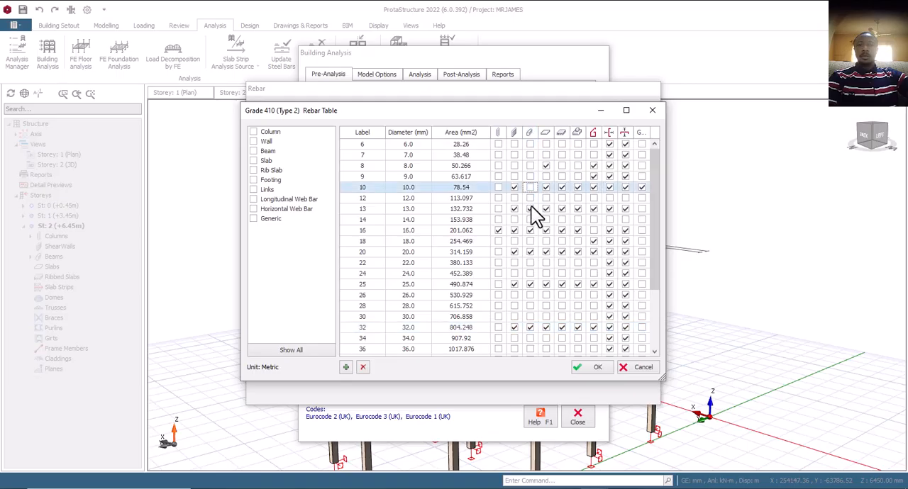
pyautogui.click(531, 209)
pyautogui.click(532, 253)
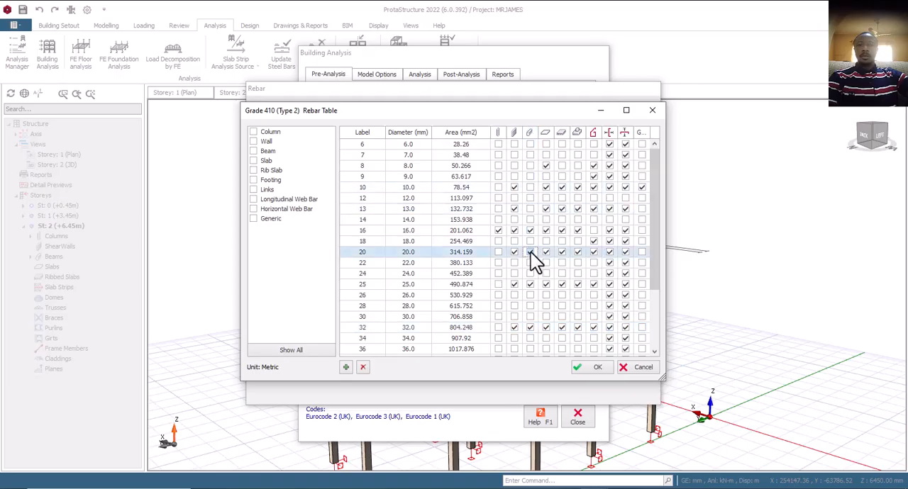
pyautogui.click(530, 285)
pyautogui.click(530, 328)
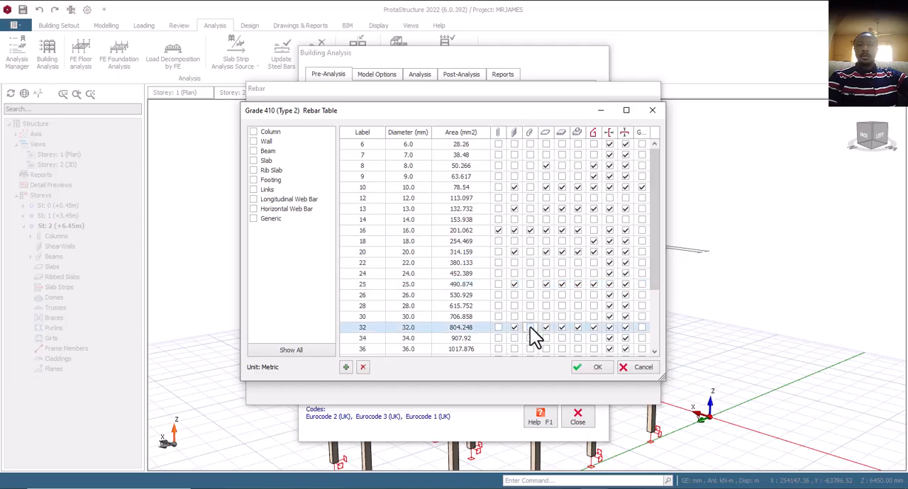
pyautogui.scroll(-3, 532, 339)
pyautogui.scroll(3, 532, 319)
# - In the Grade 410 (Type 2) rebar table, disable the 8, 10, 13, 16, 20, 25 and 32 mm slab bars and enable 12 mm
pyautogui.click(546, 165)
pyautogui.click(546, 188)
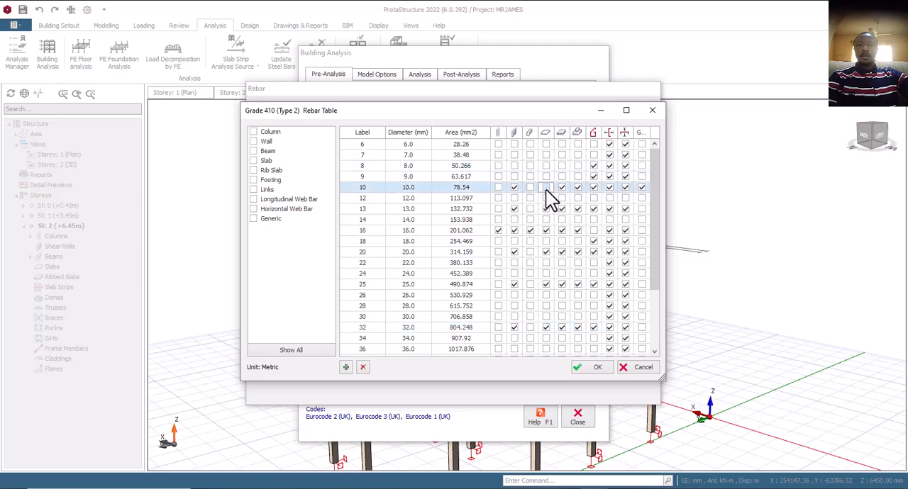
pyautogui.click(545, 198)
pyautogui.click(546, 209)
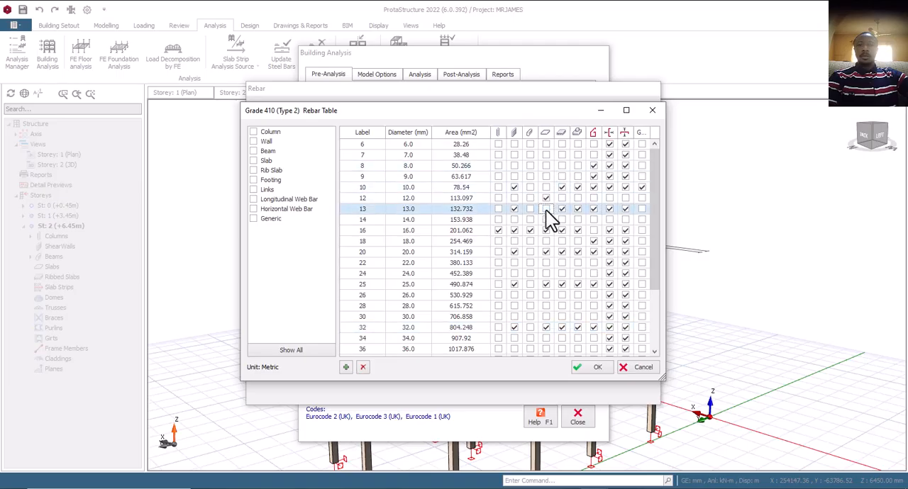
pyautogui.click(546, 230)
pyautogui.click(546, 252)
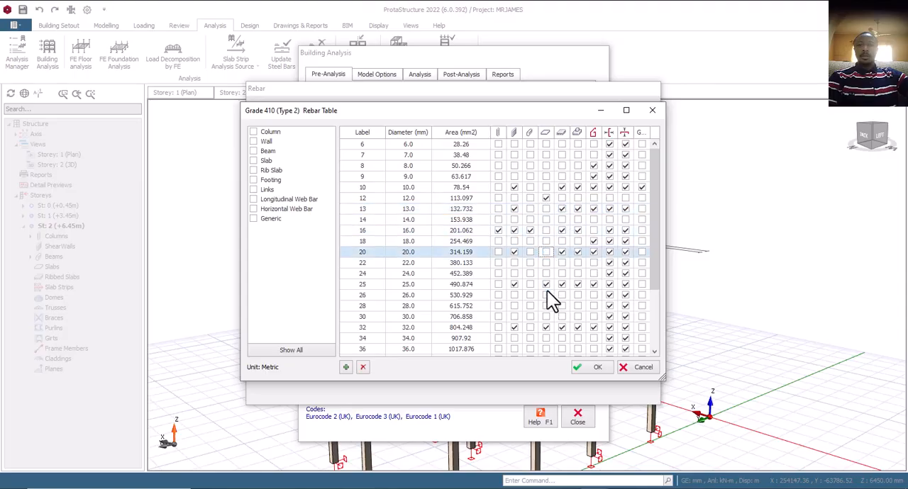
pyautogui.click(545, 286)
pyautogui.click(545, 327)
pyautogui.scroll(-5, 544, 325)
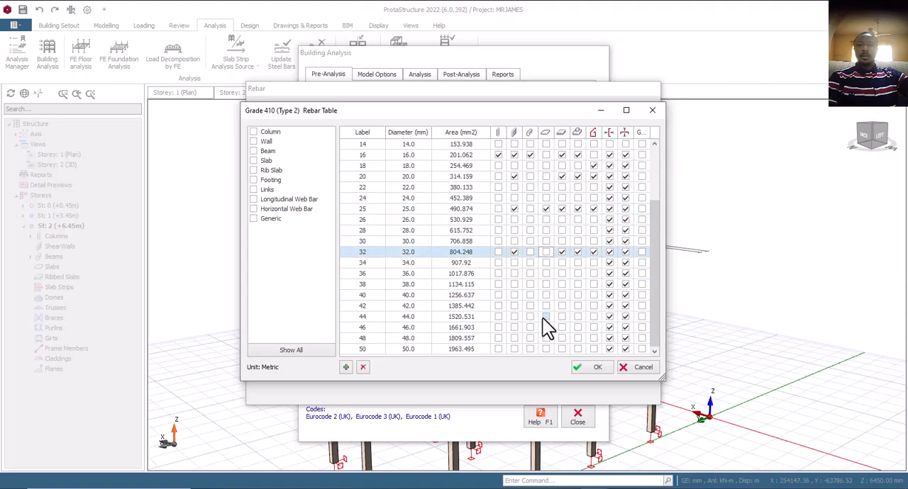
pyautogui.scroll(5, 547, 304)
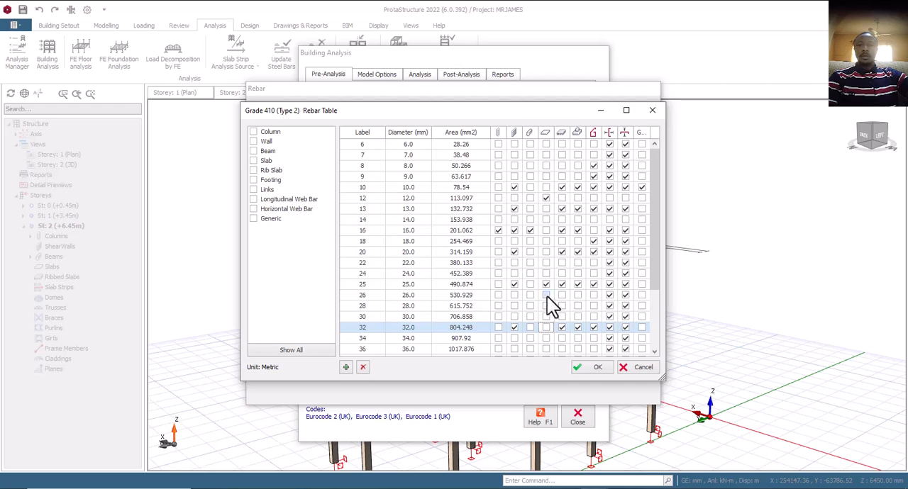
pyautogui.click(547, 286)
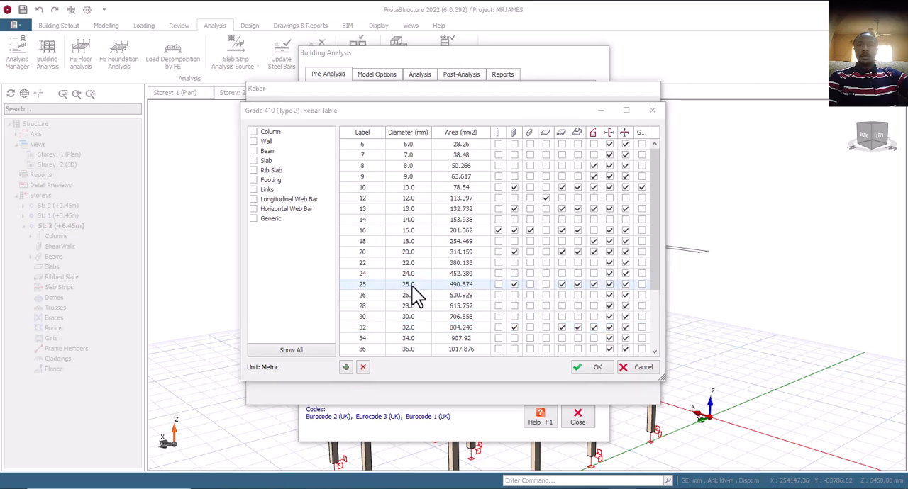
# - For footings, disable the 10, 13, 20, 25 and 32 mm bars, enable 12 mm and keep 16 mm enabled
pyautogui.click(575, 147)
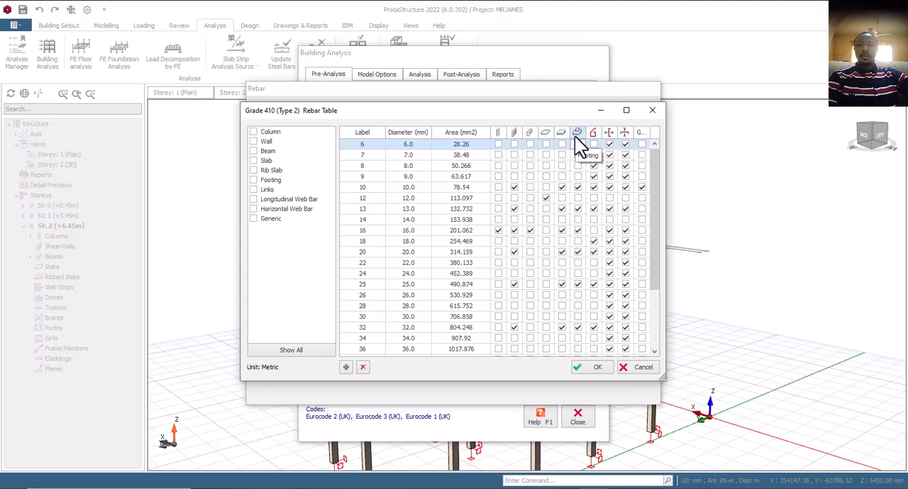
pyautogui.click(578, 188)
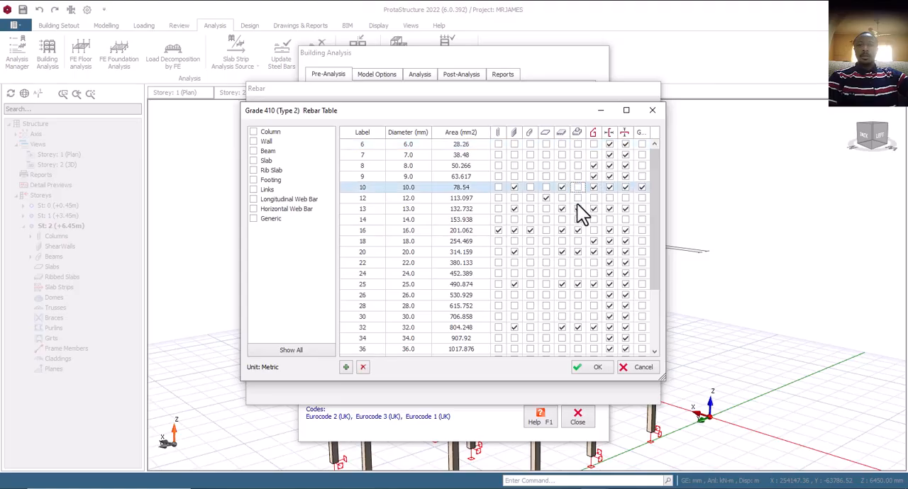
pyautogui.click(577, 209)
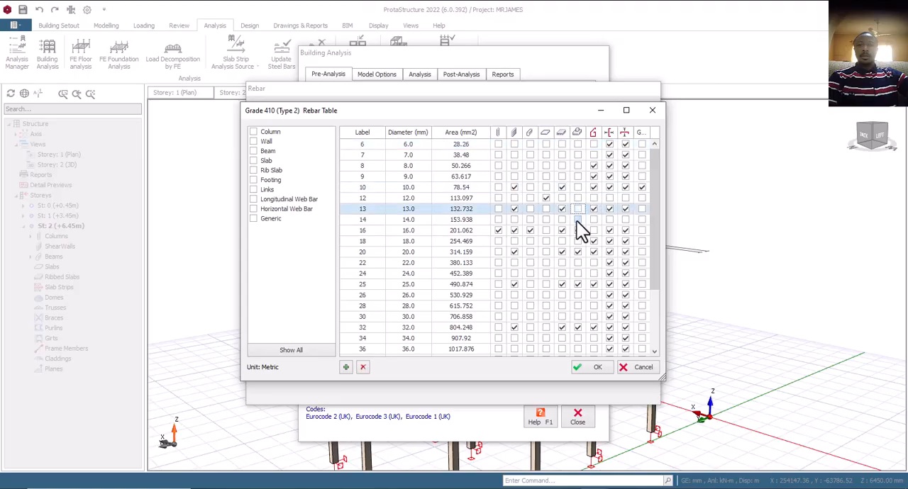
pyautogui.click(577, 187)
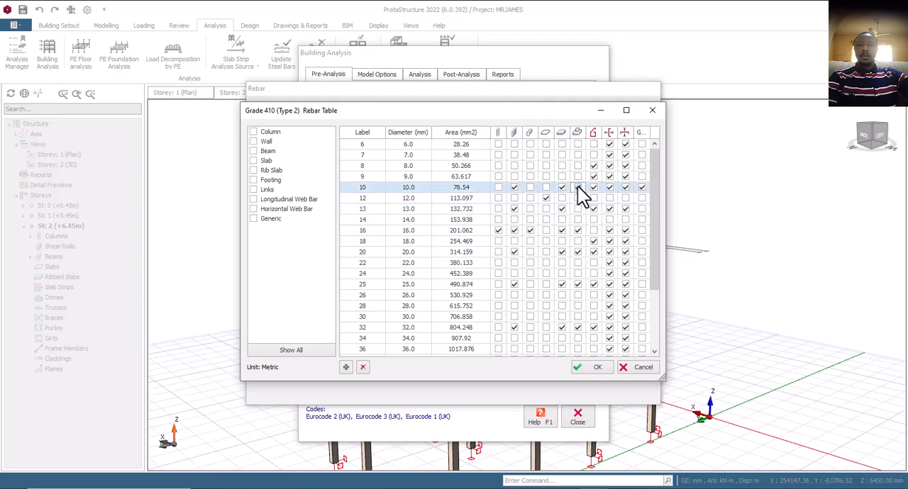
pyautogui.click(577, 198)
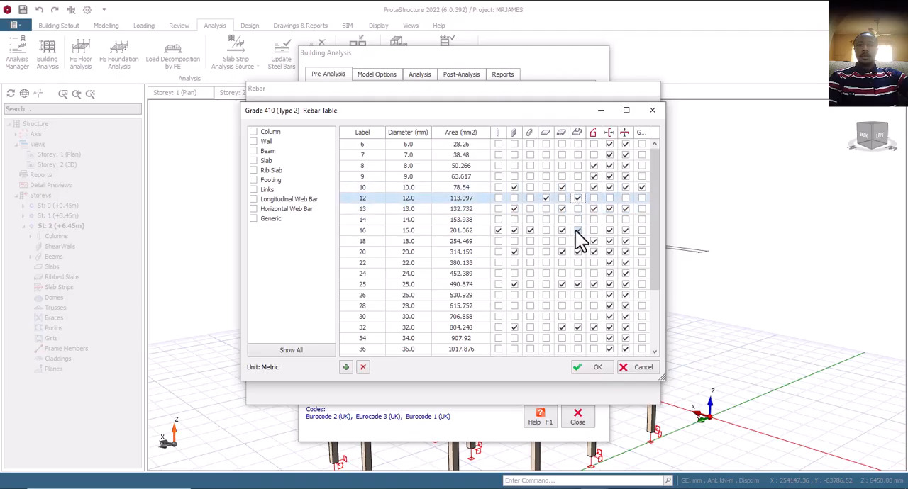
pyautogui.click(576, 230)
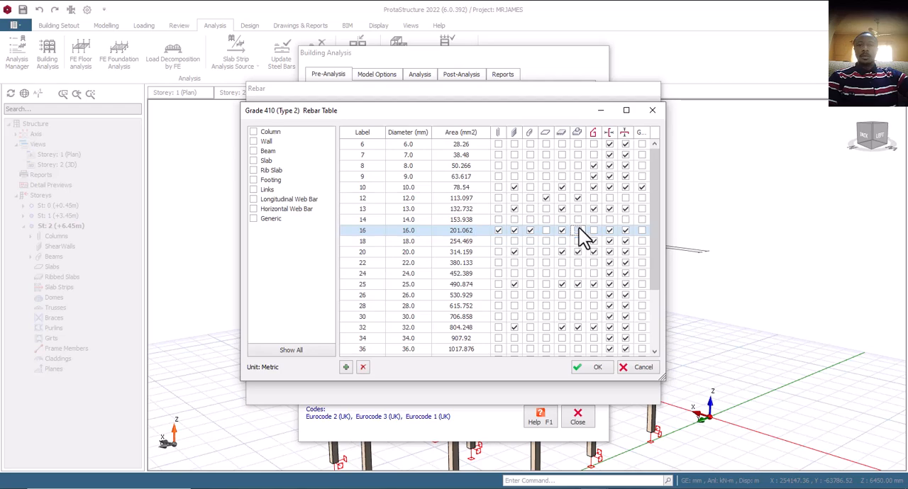
pyautogui.click(577, 251)
pyautogui.click(577, 283)
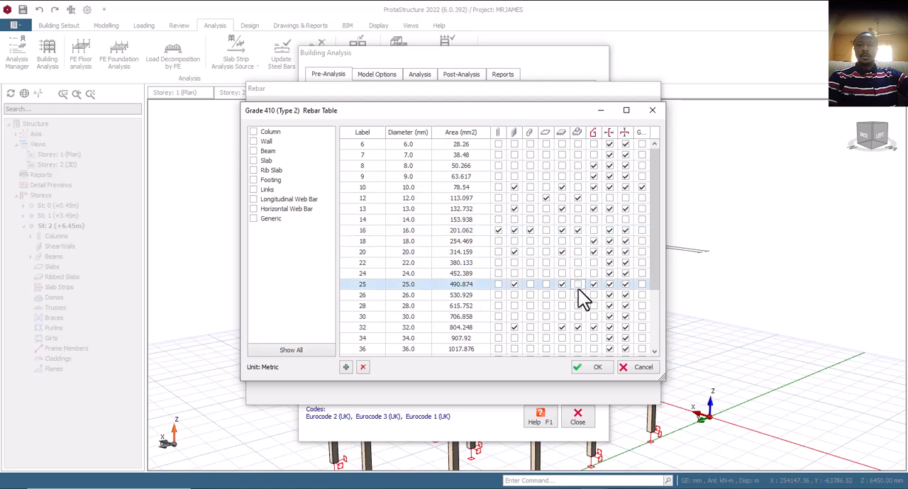
pyautogui.click(577, 327)
pyautogui.scroll(-3, 575, 336)
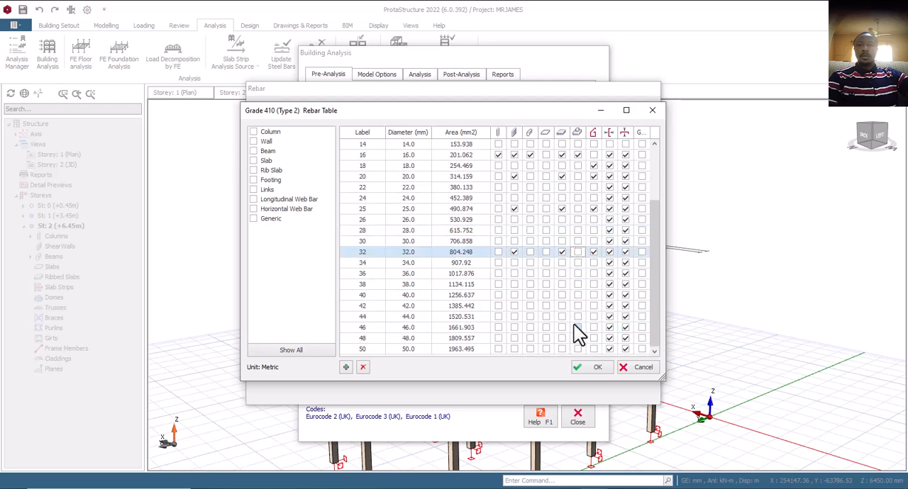
pyautogui.scroll(3, 575, 330)
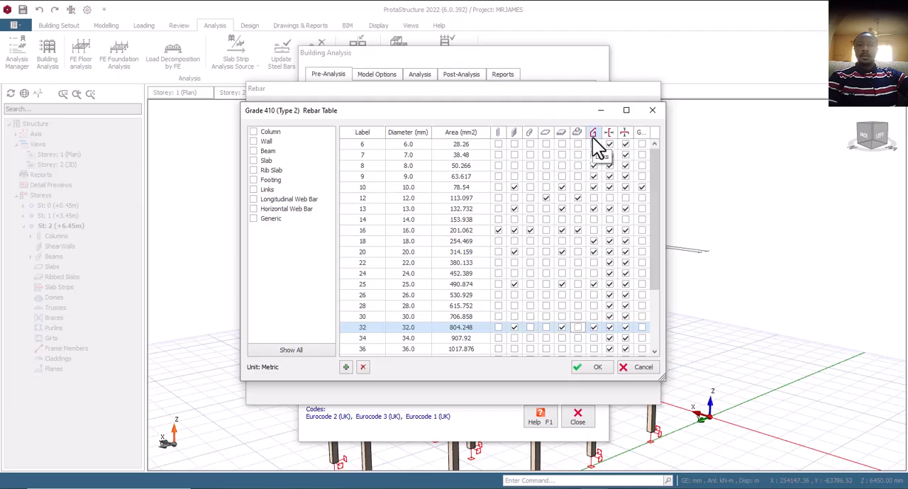
# - For links, disable the 8, 9, 13, 18, 25 and 32 mm bars, keep 10 mm enabled, and accept the rebar settings
pyautogui.click(593, 165)
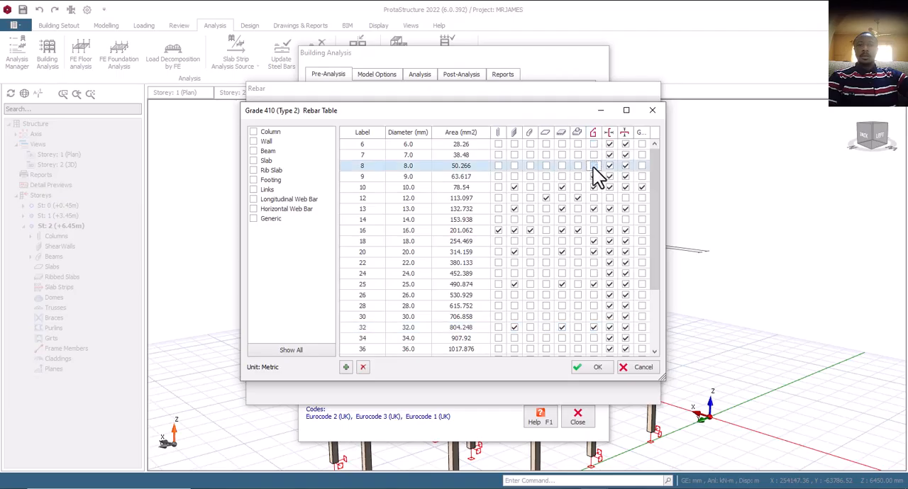
pyautogui.click(594, 176)
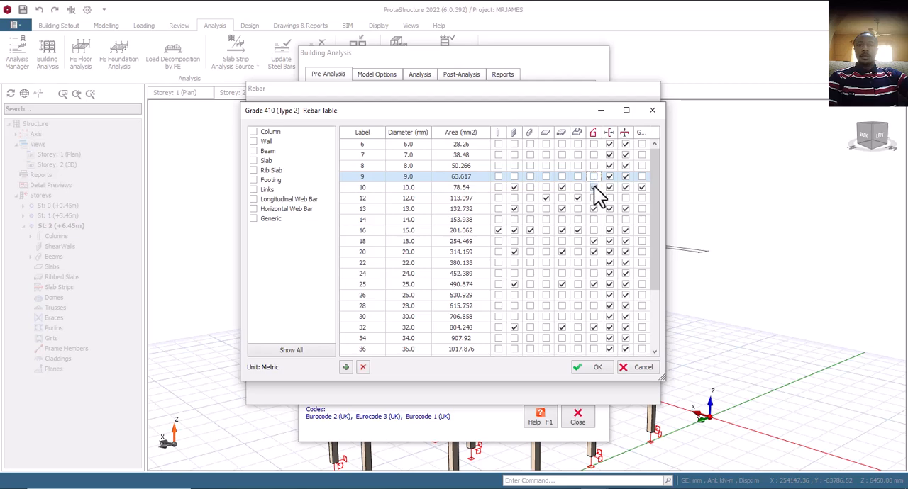
pyautogui.click(593, 187)
pyautogui.click(594, 188)
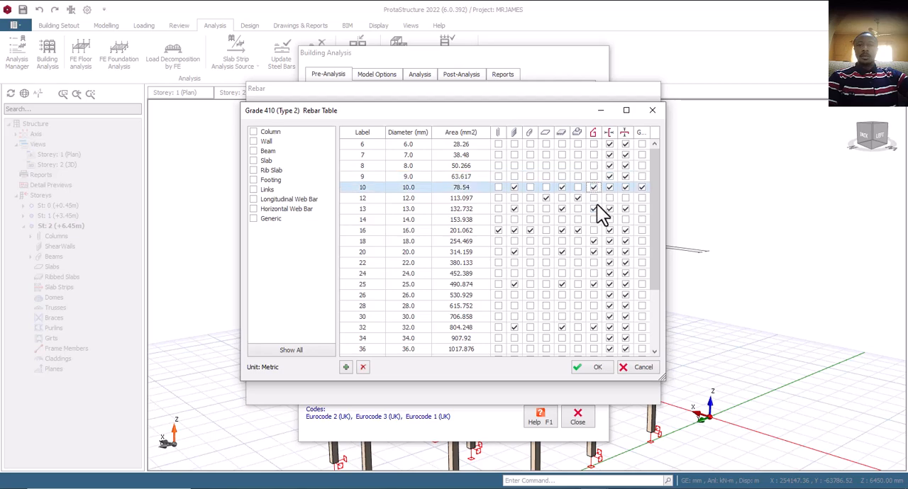
pyautogui.click(594, 209)
pyautogui.click(594, 243)
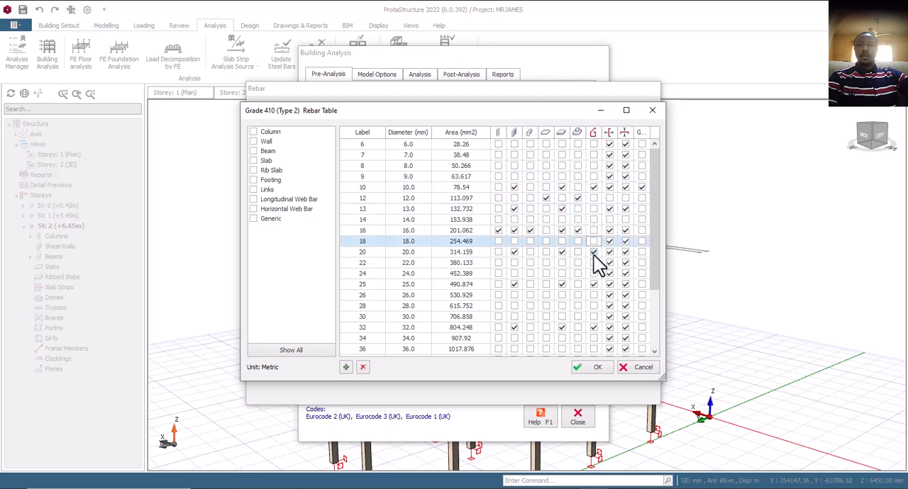
pyautogui.click(594, 252)
pyautogui.click(594, 283)
pyautogui.click(593, 328)
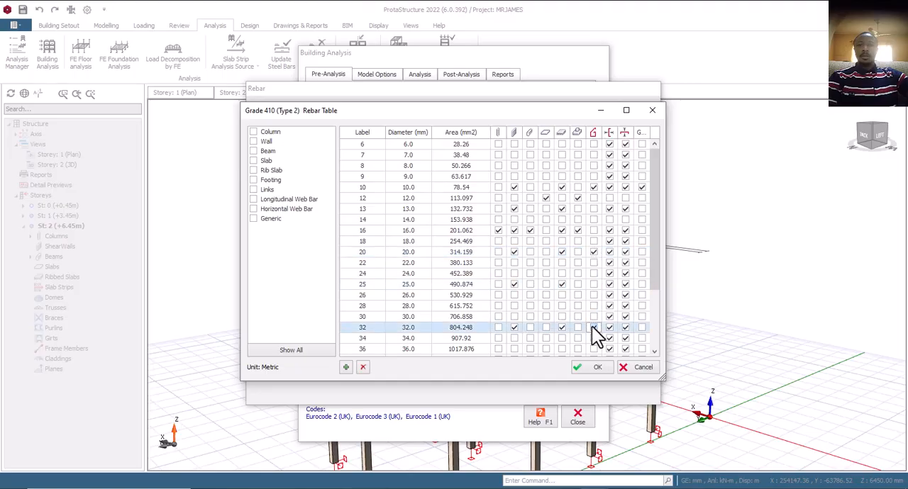
pyautogui.scroll(-2, 593, 344)
pyautogui.scroll(2, 593, 345)
pyautogui.click(592, 368)
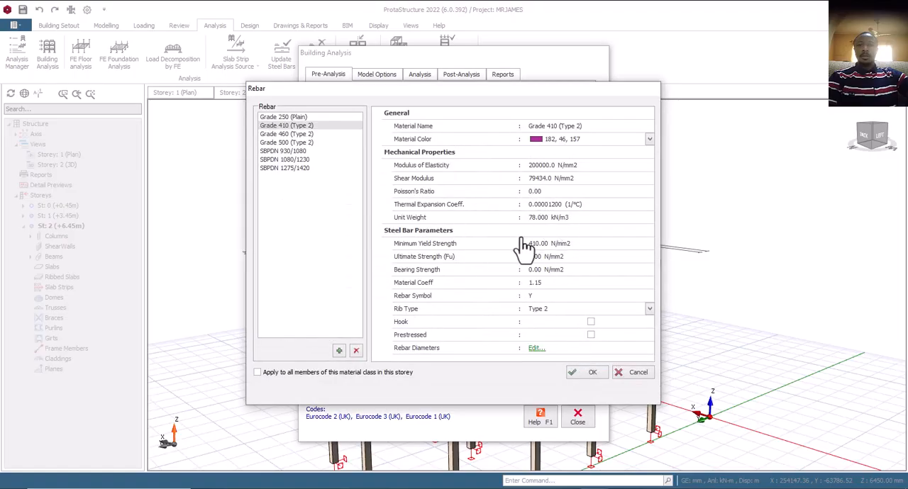
pyautogui.click(584, 374)
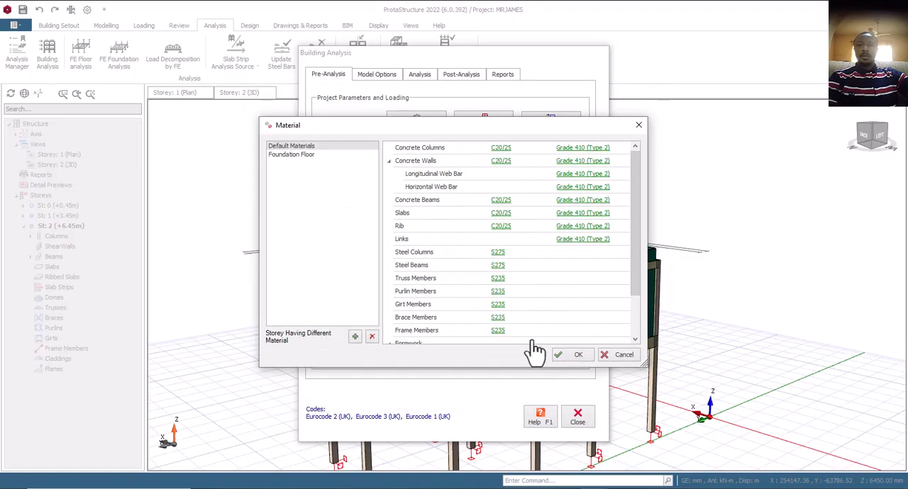
# - Set the foundation floor's concrete grade to C20/25 for all members of the material class
pyautogui.click(293, 157)
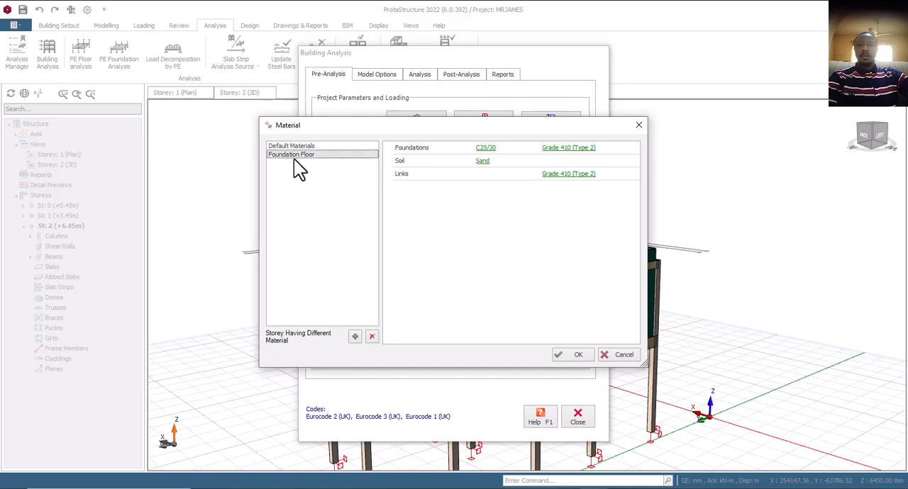
pyautogui.click(485, 147)
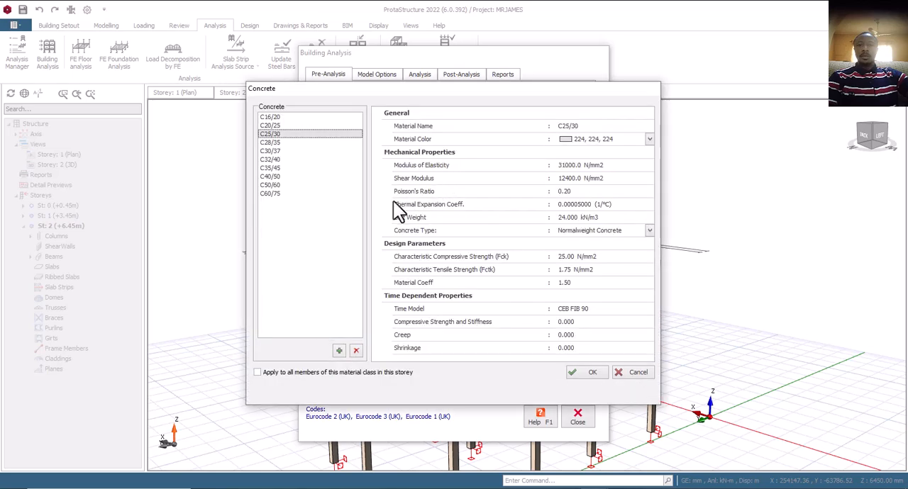
pyautogui.click(278, 126)
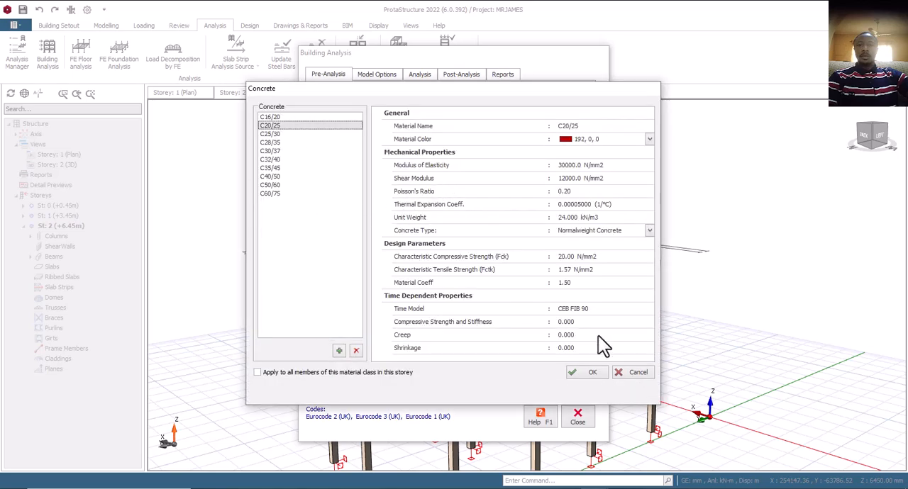
pyautogui.click(290, 372)
pyautogui.click(582, 376)
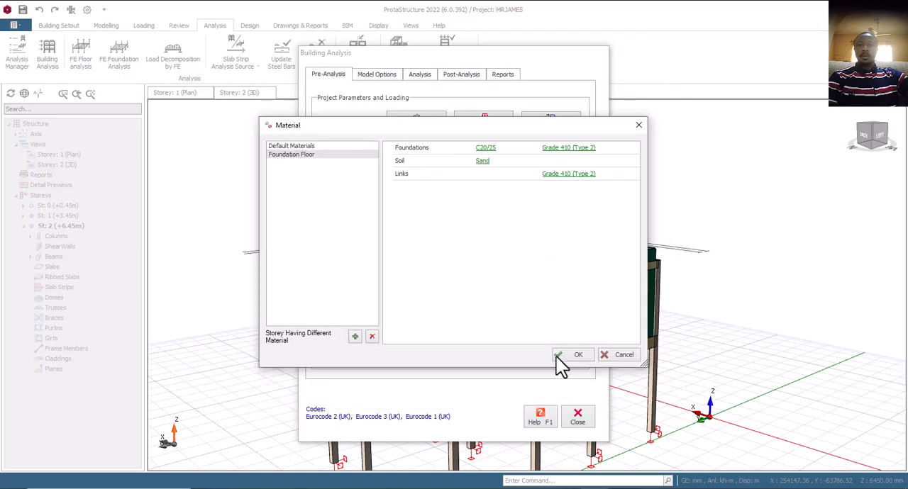
# - Check the Grade 410 (Type 2) rebar table for the foundation floor's links and accept the material settings
pyautogui.click(559, 174)
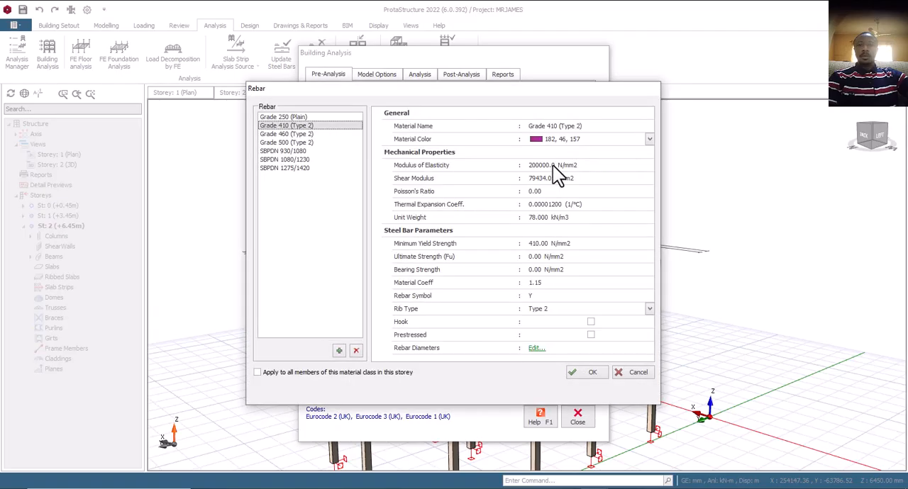
pyautogui.click(533, 348)
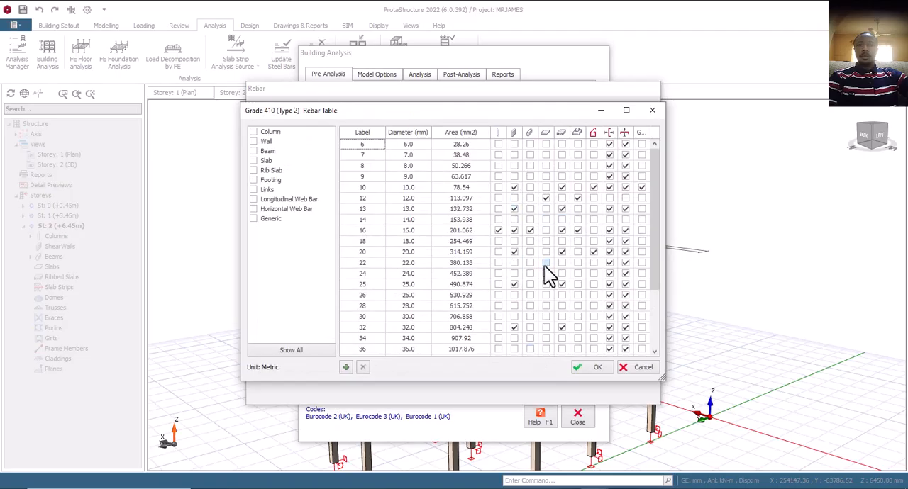
pyautogui.click(584, 370)
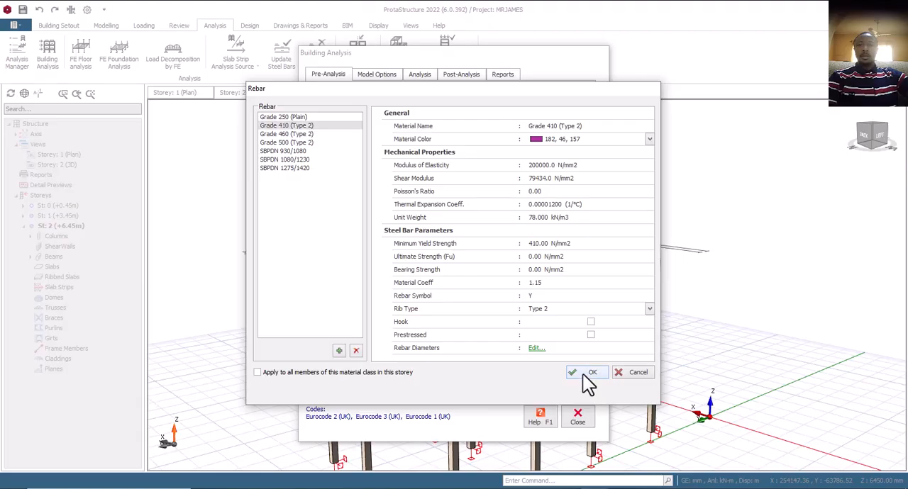
pyautogui.click(536, 348)
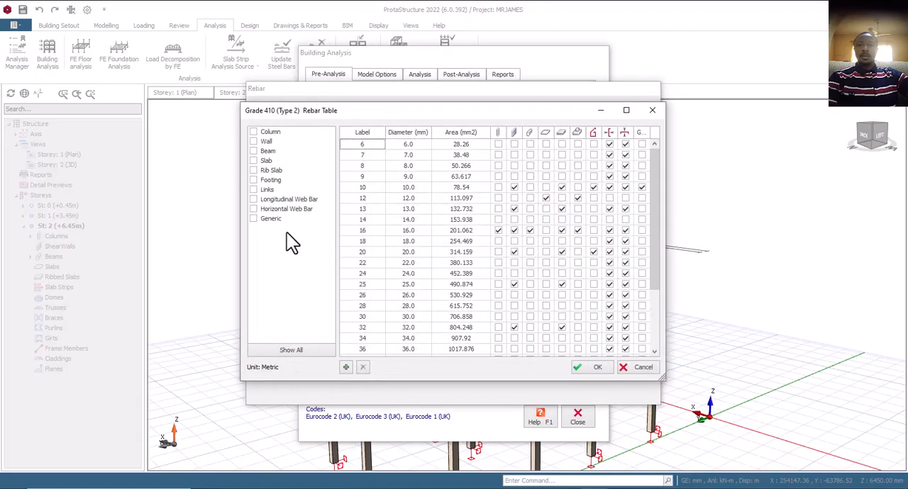
pyautogui.click(592, 366)
pyautogui.click(593, 372)
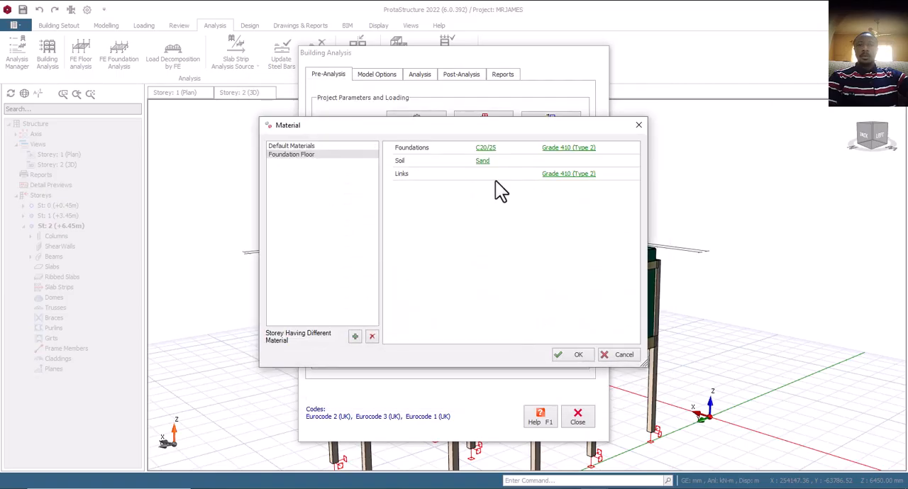
pyautogui.click(566, 353)
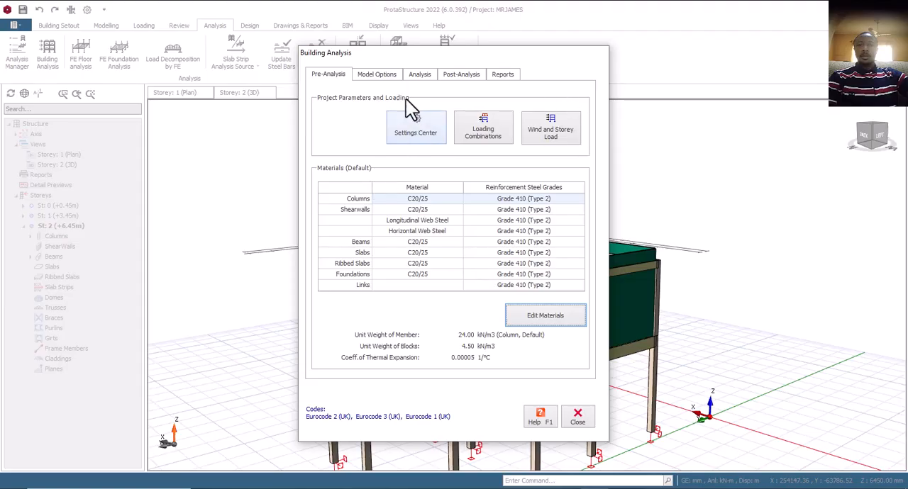
# - Run the building analysis with column/wall and beam reinforcement design enabled, re-selecting the bars for both
pyautogui.click(419, 75)
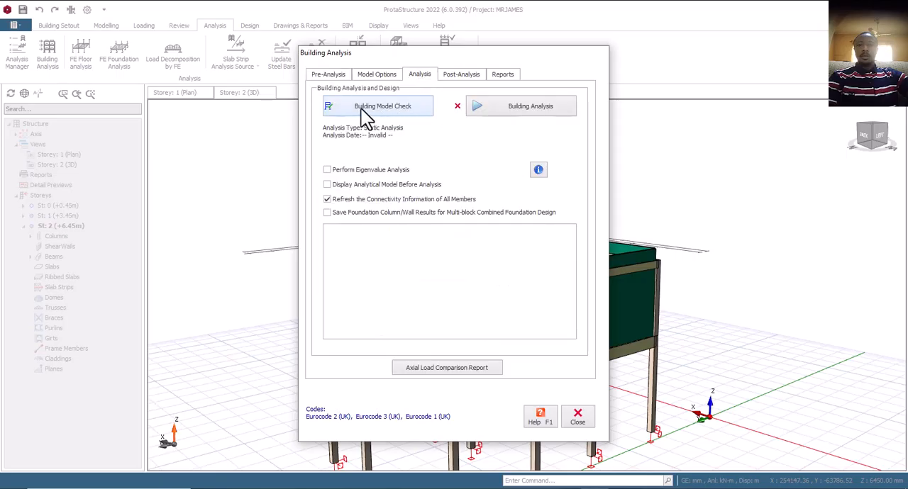
pyautogui.click(524, 105)
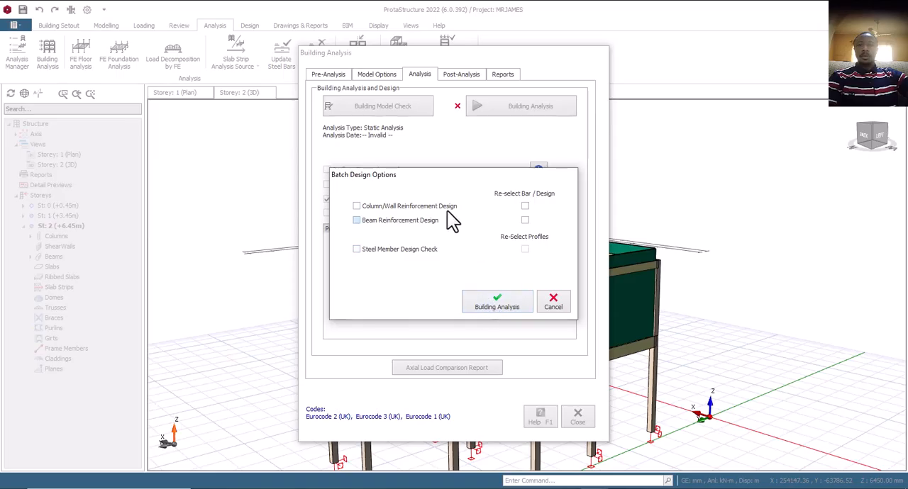
pyautogui.click(363, 211)
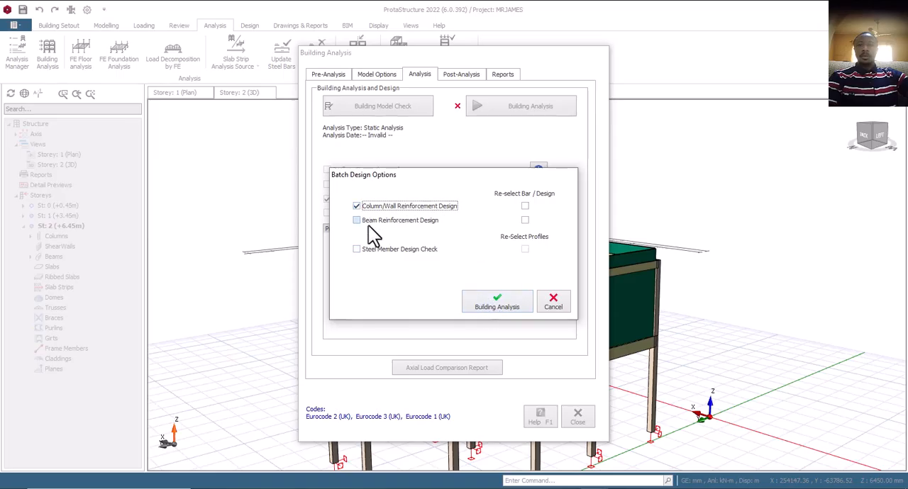
pyautogui.click(525, 205)
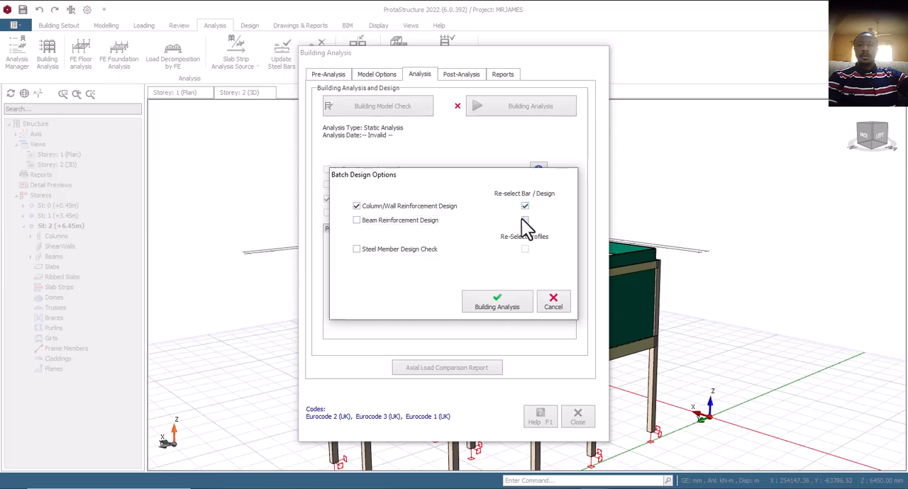
pyautogui.click(525, 220)
pyautogui.click(358, 222)
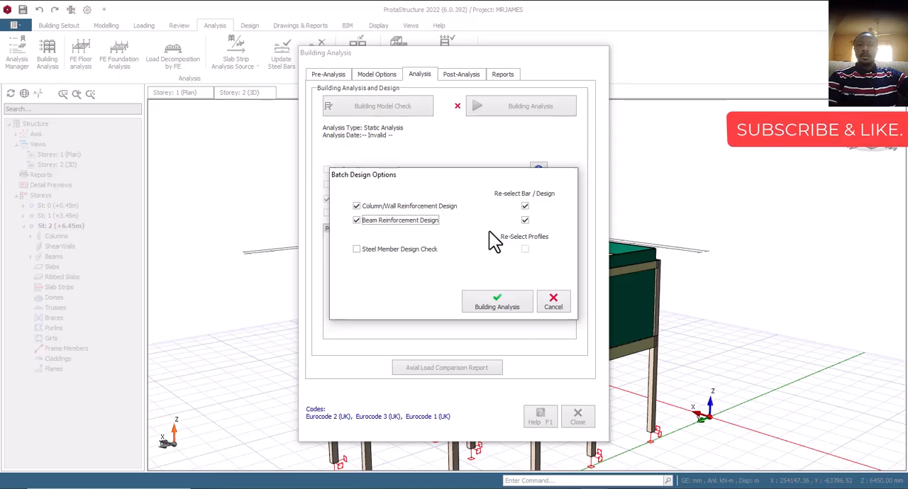
pyautogui.click(497, 305)
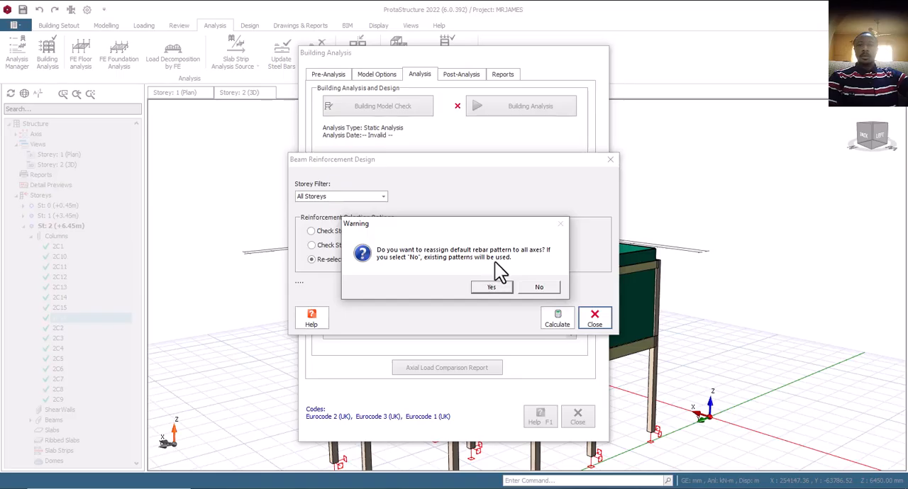
# - Reassign the default rebar pattern to all axes, acknowledge the storey drift results, and close the building analysis
pyautogui.click(489, 289)
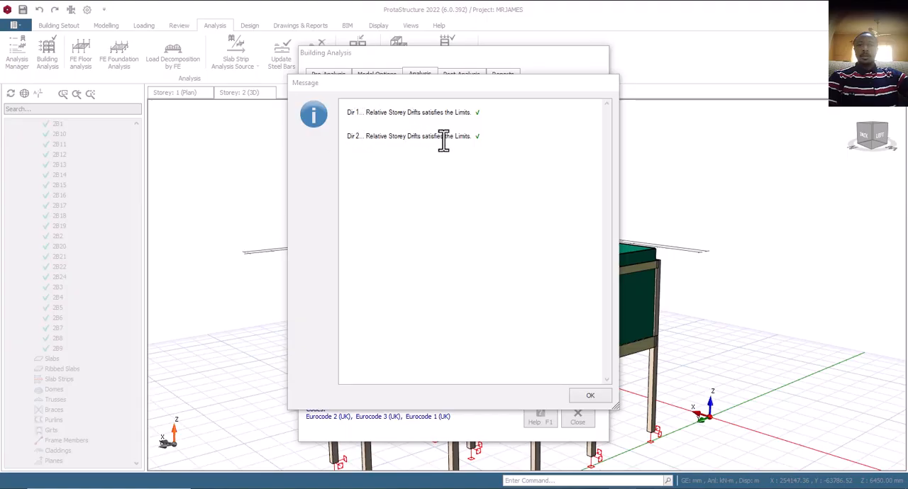
pyautogui.click(595, 397)
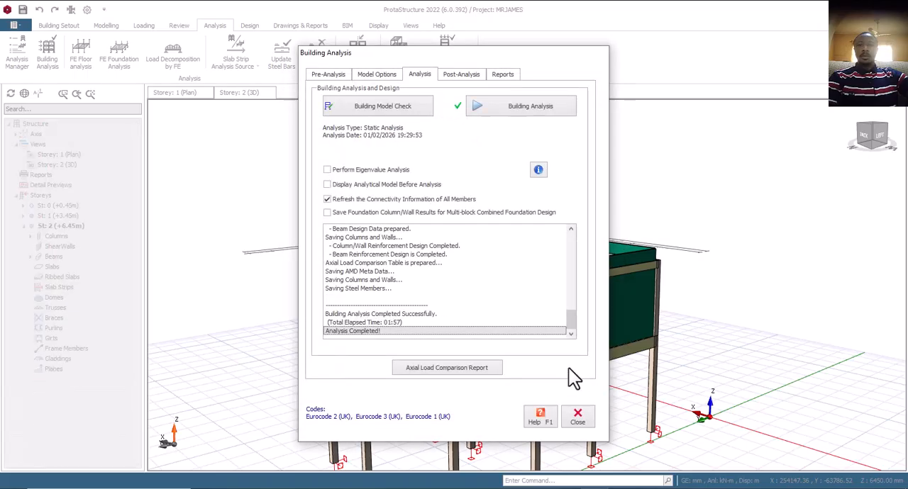
pyautogui.click(578, 424)
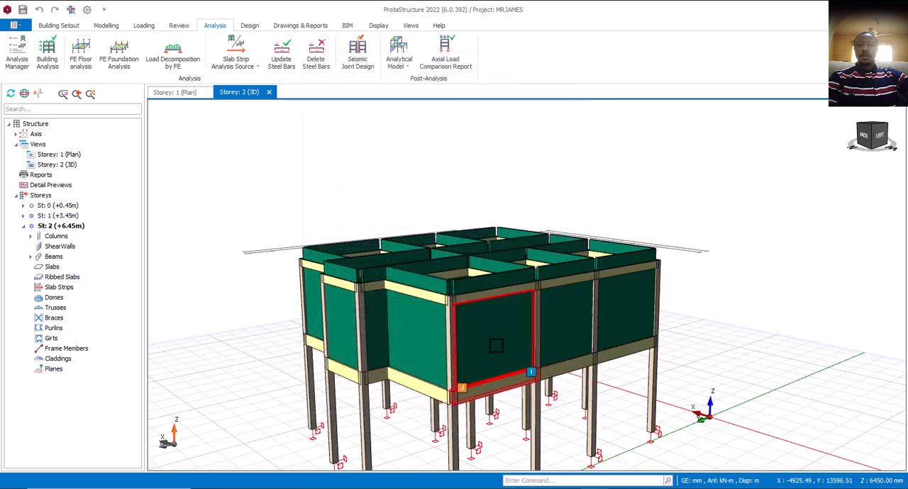
# - Display the design status of all members in the 3D view and check their colours against the legend from several sides
pyautogui.scroll(-2, 493, 339)
pyautogui.moveTo(483, 343)
pyautogui.mouseDown(button='middle')
pyautogui.moveTo(511, 344)
pyautogui.moveTo(464, 347)
pyautogui.moveTo(489, 347)
pyautogui.mouseUp(button='middle')
pyautogui.scroll(1, 499, 383)
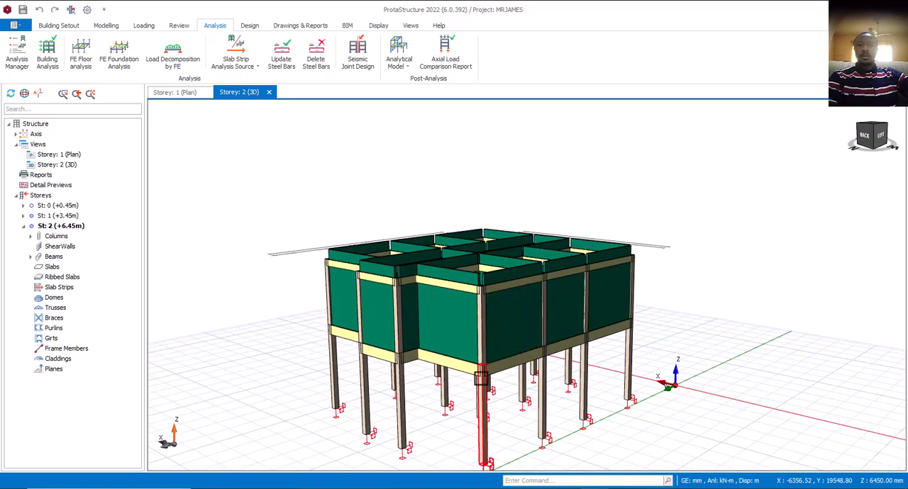
pyautogui.scroll(-1, 488, 340)
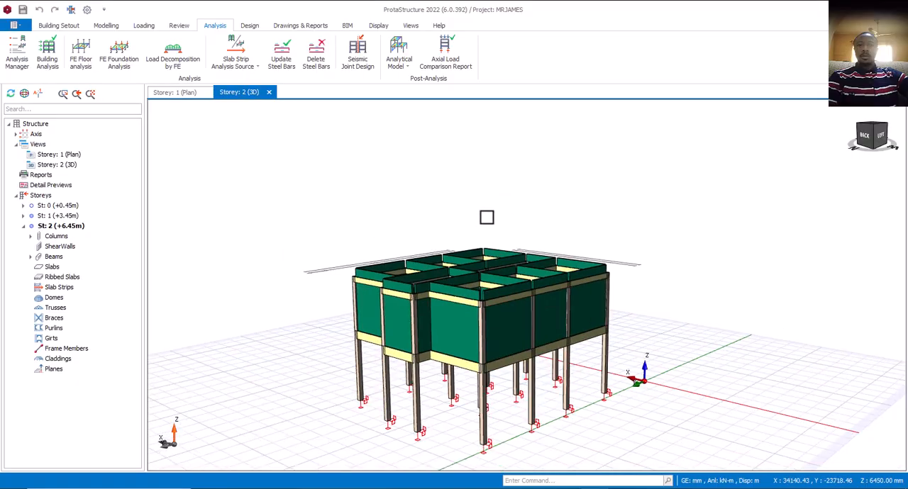
pyautogui.click(178, 25)
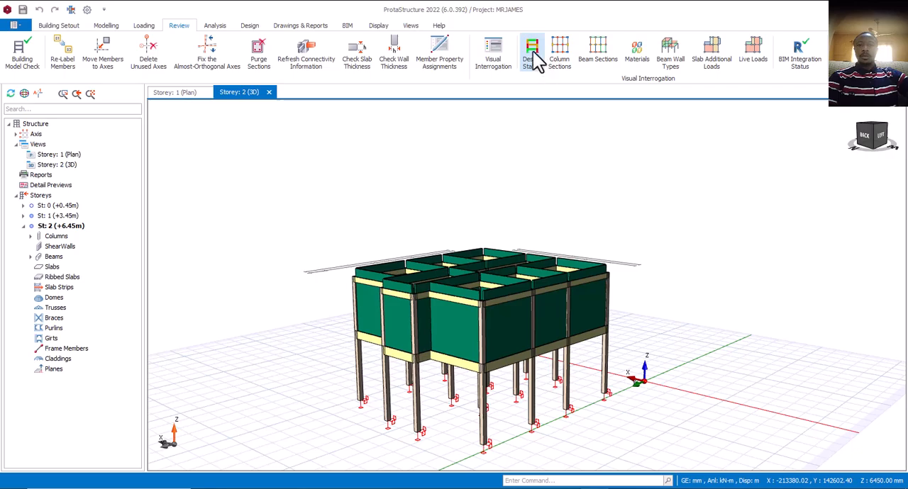
pyautogui.click(536, 58)
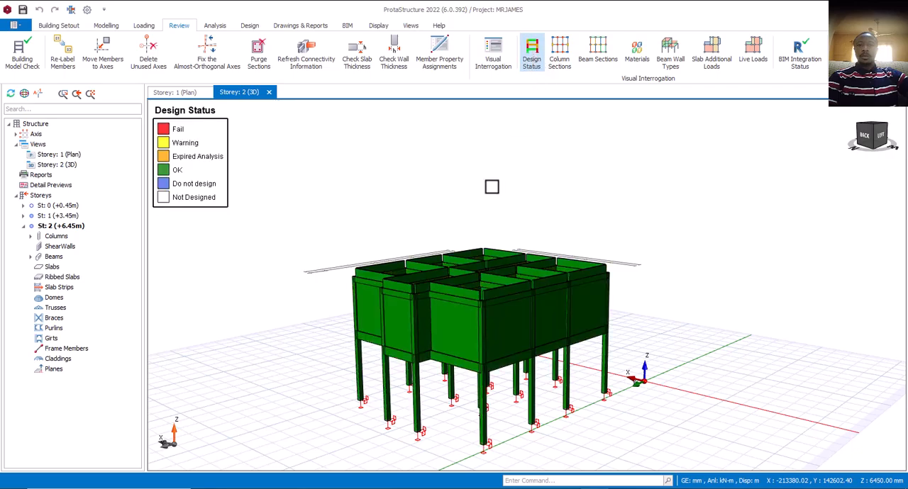
pyautogui.moveTo(446, 312); pyautogui.dragTo(231, 178, button='middle')
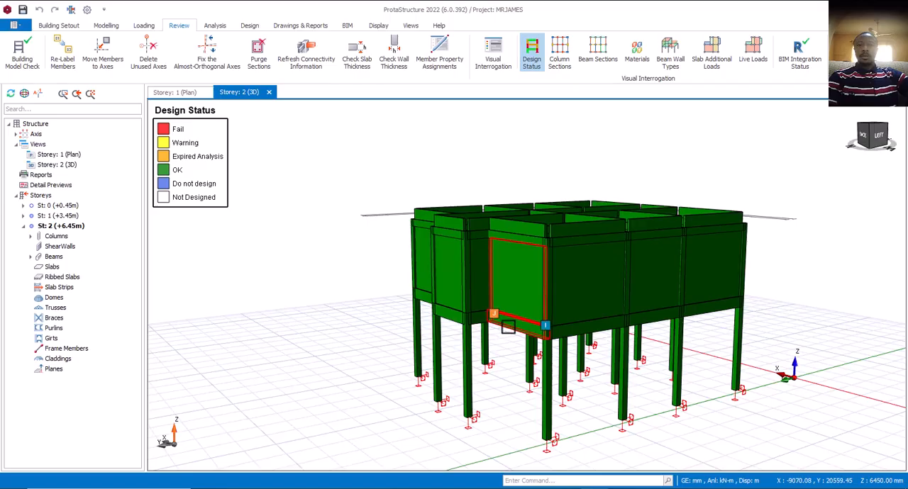
pyautogui.moveTo(507, 326)
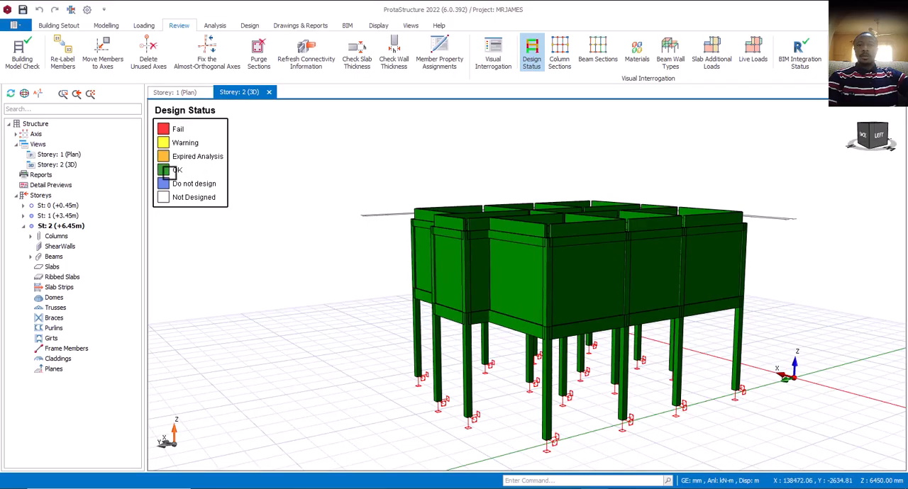
pyautogui.scroll(3, 532, 325)
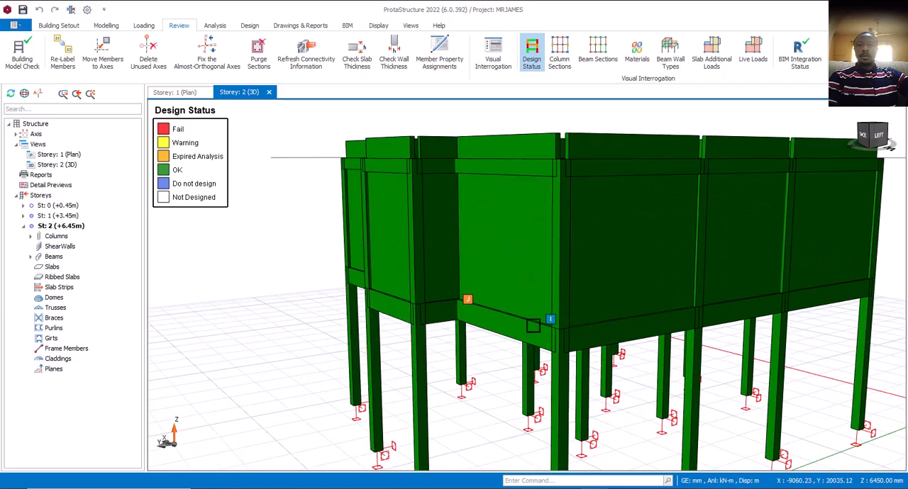
pyautogui.scroll(-4, 532, 324)
pyautogui.moveTo(546, 339)
pyautogui.mouseDown(button='middle')
pyautogui.moveTo(523, 301)
pyautogui.moveTo(516, 308)
pyautogui.moveTo(531, 320)
pyautogui.moveTo(559, 328)
pyautogui.moveTo(430, 326)
pyautogui.moveTo(460, 340)
pyautogui.mouseUp(button='middle')
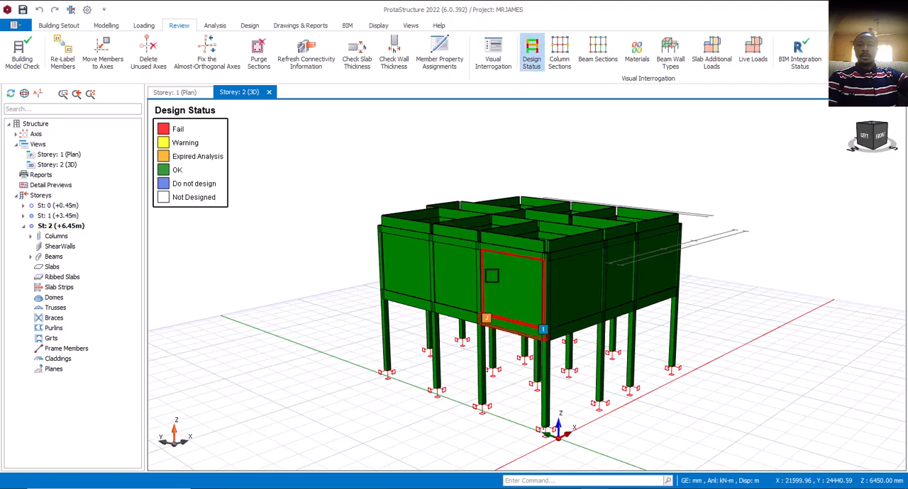
pyautogui.moveTo(467, 279); pyautogui.dragTo(514, 311, button='middle')
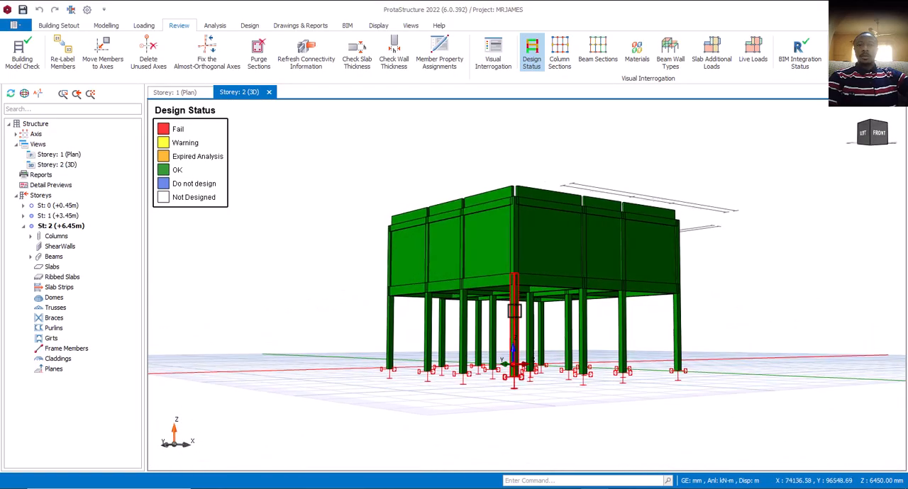
# - Turn off the design status display to compare the model in its normal colours, and turn it back on
pyautogui.click(531, 53)
pyautogui.moveTo(569, 295); pyautogui.dragTo(482, 293, button='middle')
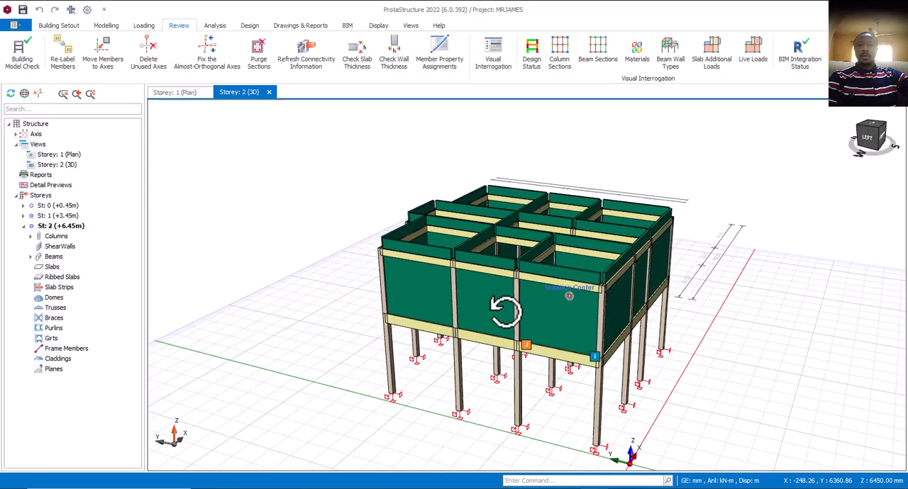
pyautogui.moveTo(505, 310); pyautogui.dragTo(440, 303, button='middle')
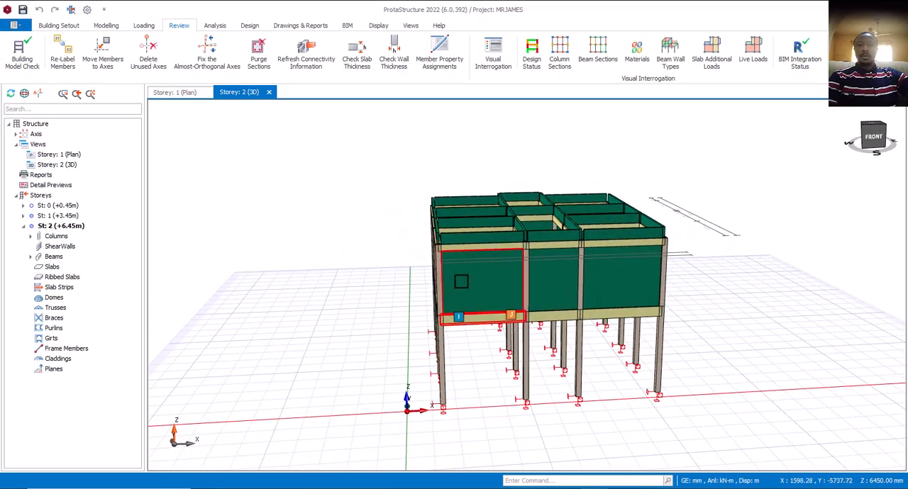
pyautogui.click(533, 61)
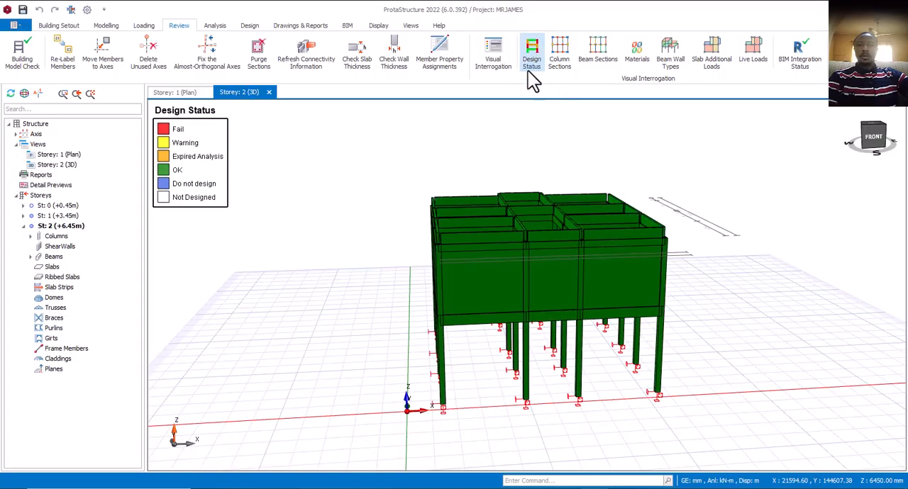
# - Examine the design status of the beams, columns and walls from above, close up and around the building
pyautogui.moveTo(415, 326); pyautogui.dragTo(460, 327, button='middle')
pyautogui.scroll(10, 459, 328)
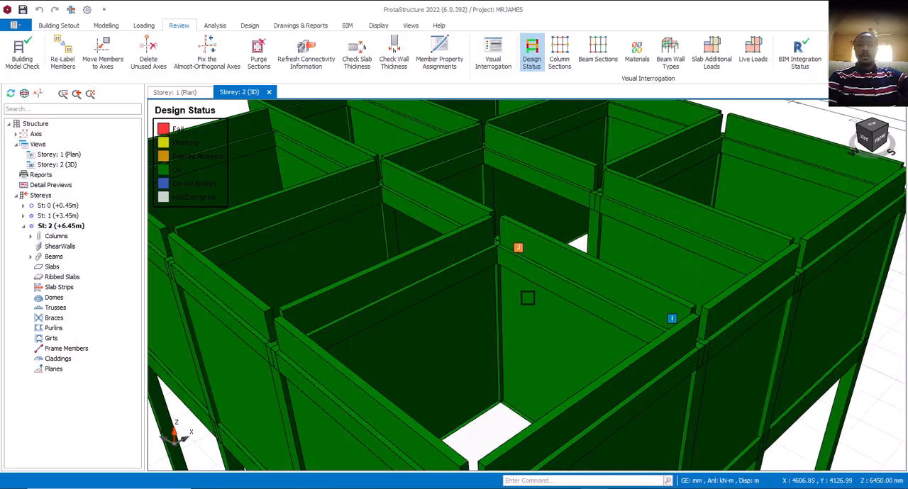
pyautogui.scroll(-10, 505, 252)
pyautogui.moveTo(504, 269); pyautogui.dragTo(514, 289, button='middle')
pyautogui.rightClick(513, 290)
pyautogui.click(281, 280)
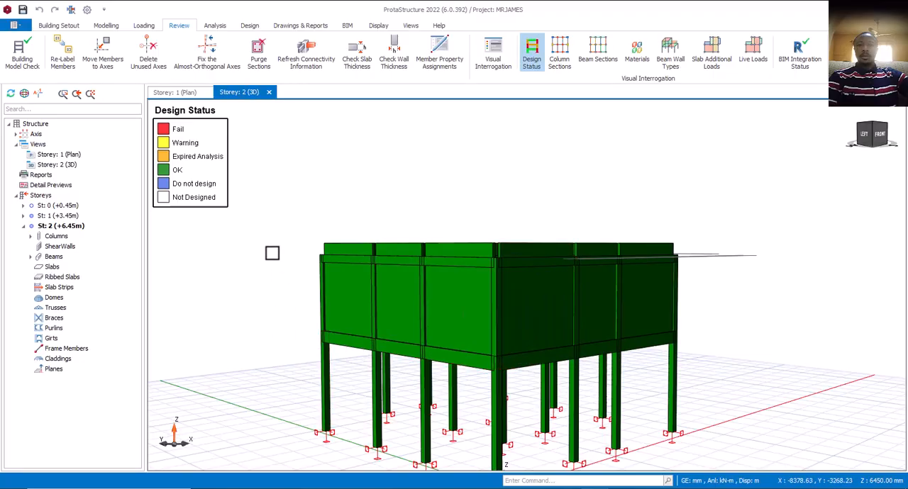
pyautogui.moveTo(461, 238); pyautogui.dragTo(470, 227, button='middle')
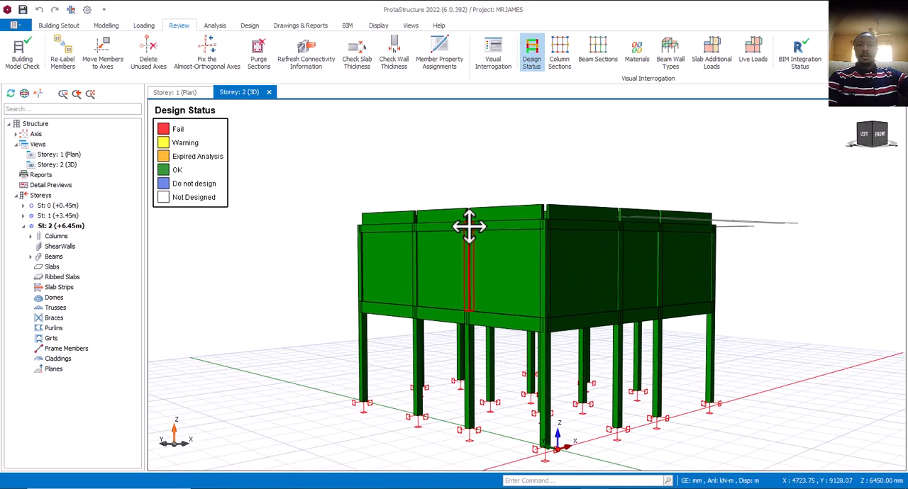
pyautogui.moveTo(473, 272); pyautogui.dragTo(468, 274, button='middle')
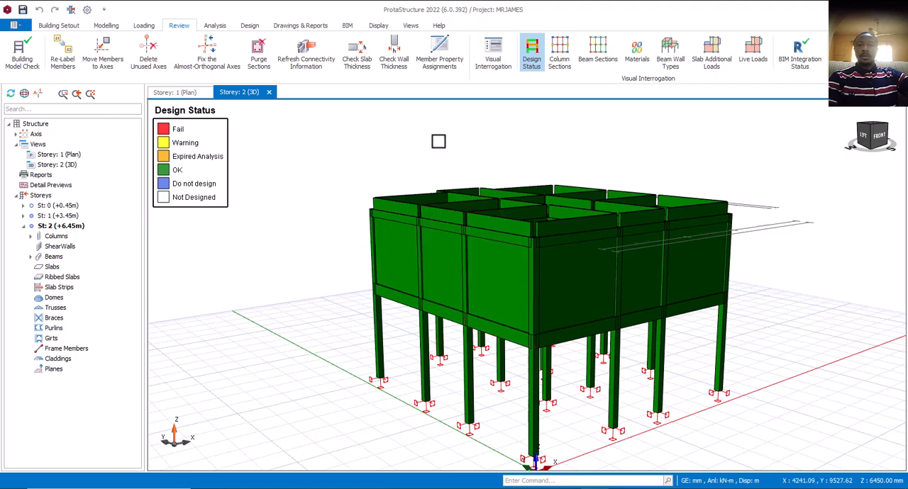
# - Show the axes layer and hide the partition walls and slabs in the 3D view
pyautogui.click(377, 29)
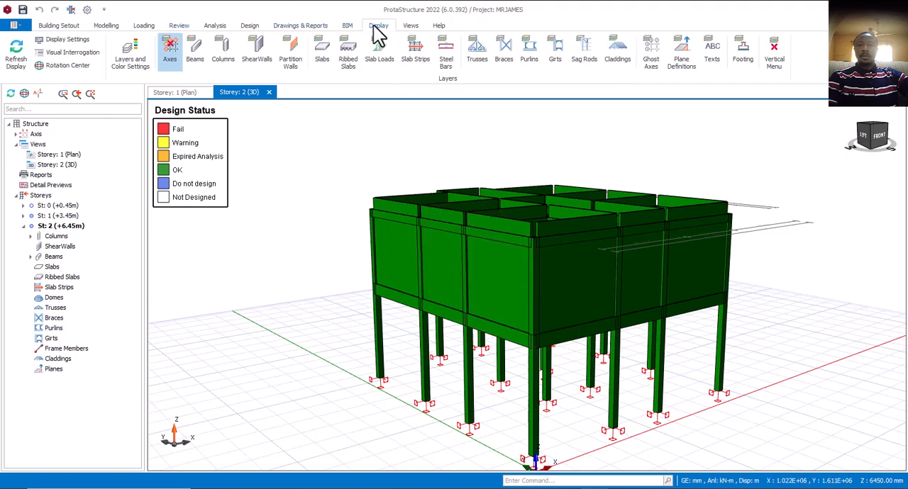
pyautogui.click(170, 51)
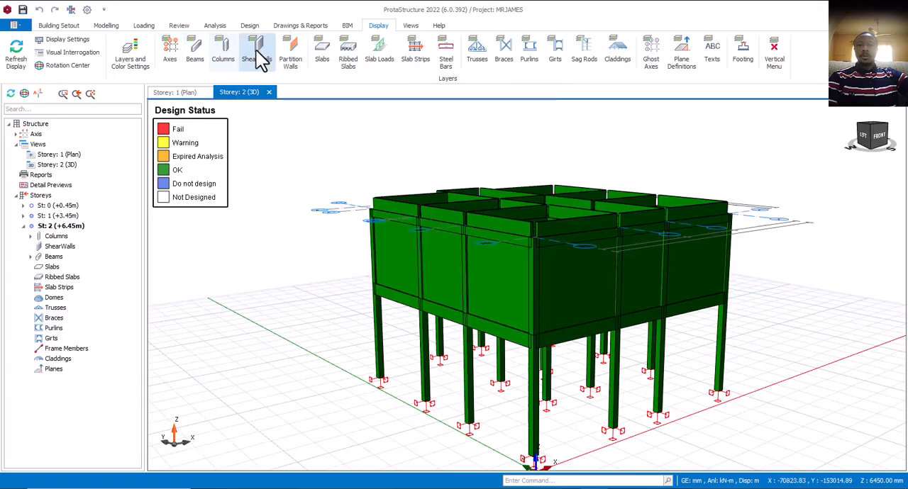
pyautogui.click(296, 62)
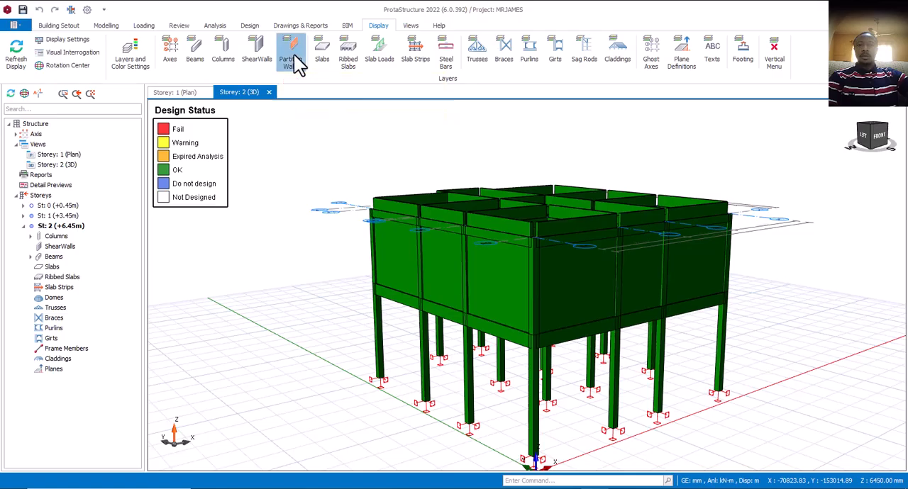
pyautogui.moveTo(504, 385)
pyautogui.mouseDown(button='middle')
pyautogui.moveTo(541, 369)
pyautogui.moveTo(525, 345)
pyautogui.moveTo(488, 421)
pyautogui.moveTo(519, 392)
pyautogui.moveTo(556, 386)
pyautogui.moveTo(513, 377)
pyautogui.mouseUp(button='middle')
pyautogui.scroll(-3, 430, 400)
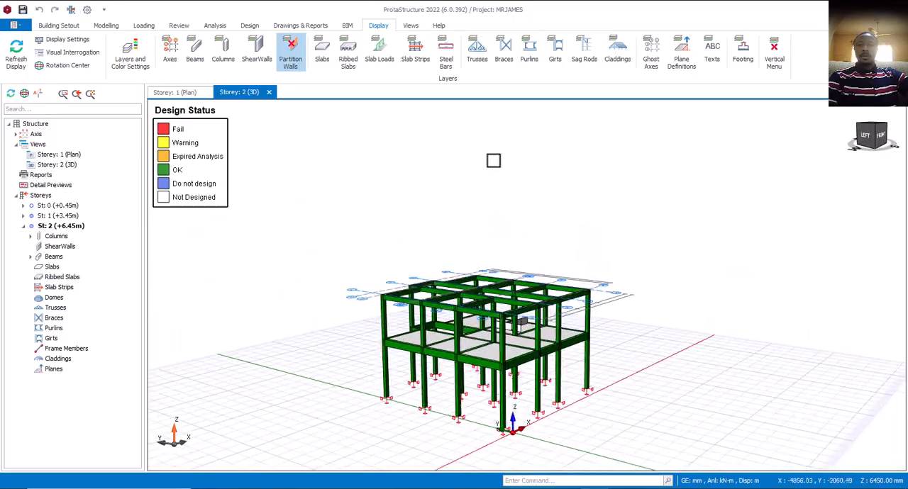
pyautogui.scroll(3, 468, 265)
pyautogui.moveTo(486, 349); pyautogui.dragTo(515, 351, button='middle')
pyautogui.scroll(-3, 509, 304)
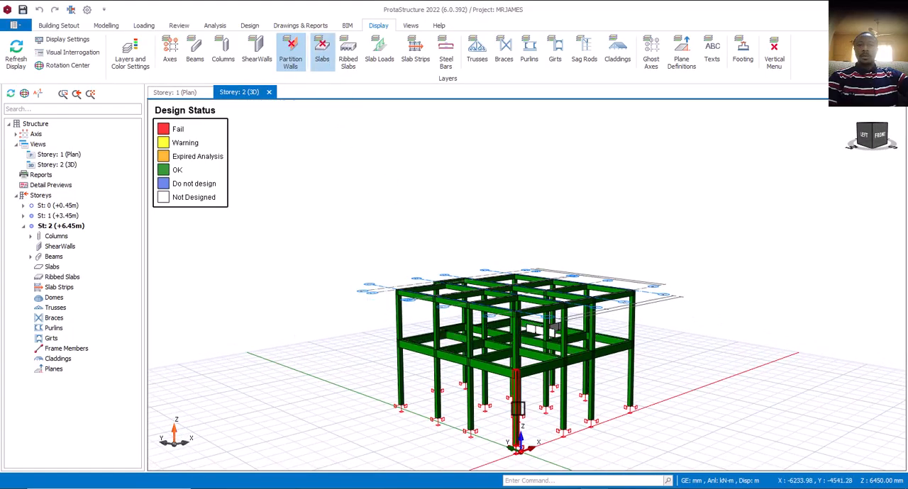
pyautogui.moveTo(423, 394); pyautogui.dragTo(569, 404, button='middle')
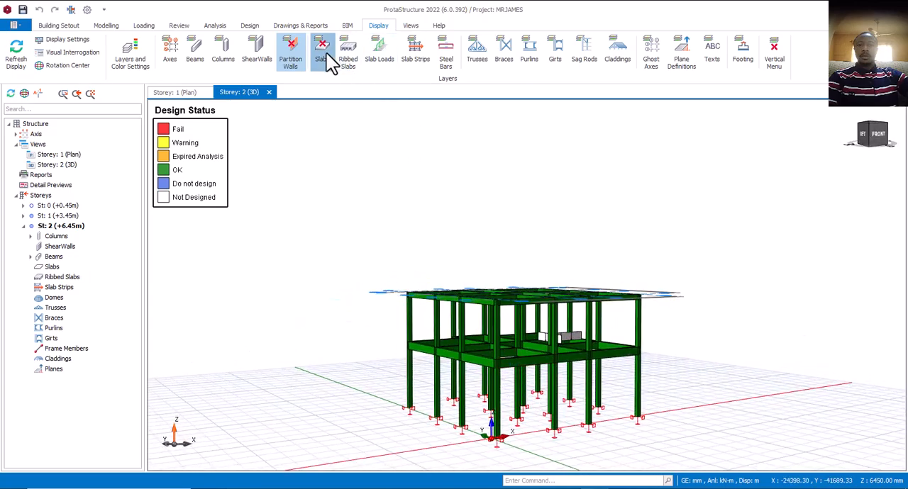
# - Redisplay the slabs and partition walls, hide both layers again, and view the bare frame from another side
pyautogui.click(324, 54)
pyautogui.moveTo(484, 421); pyautogui.dragTo(515, 433, button='middle')
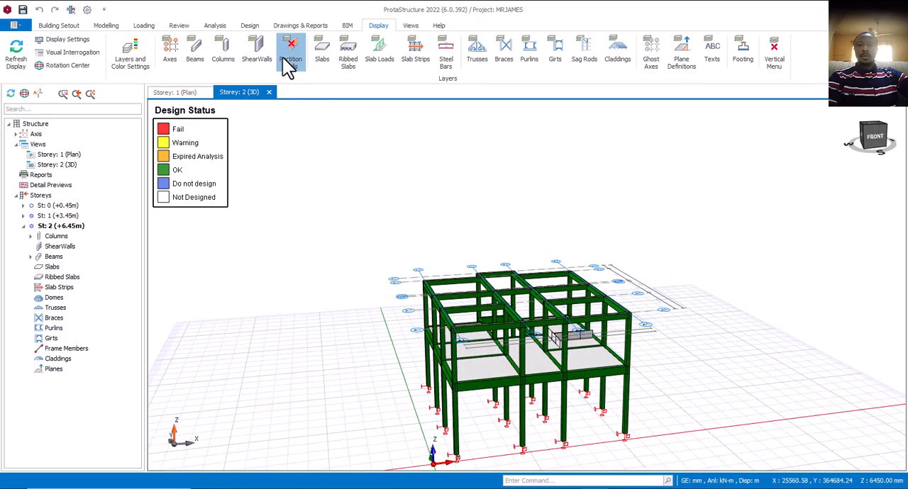
pyautogui.click(289, 61)
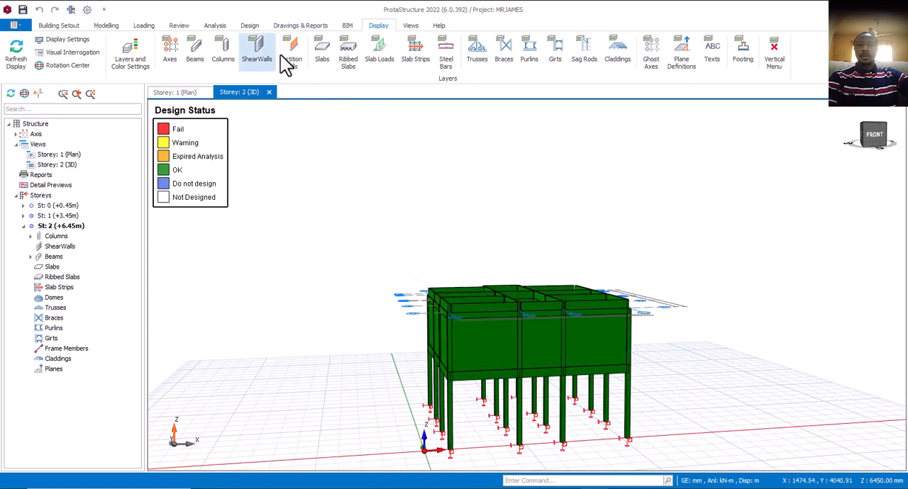
pyautogui.click(290, 57)
pyautogui.click(332, 53)
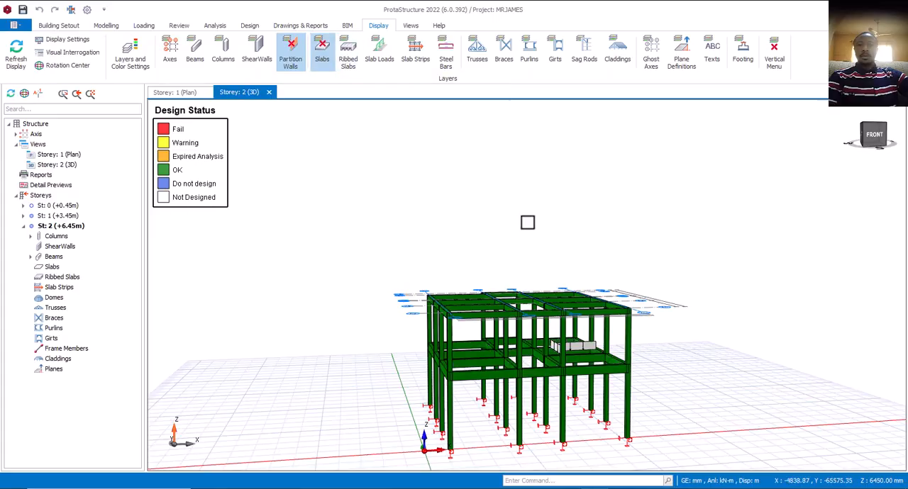
pyautogui.scroll(3, 534, 349)
pyautogui.moveTo(550, 349)
pyautogui.mouseDown(button='middle')
pyautogui.moveTo(460, 361)
pyautogui.moveTo(416, 306)
pyautogui.moveTo(430, 284)
pyautogui.moveTo(543, 304)
pyautogui.moveTo(606, 334)
pyautogui.moveTo(600, 344)
pyautogui.moveTo(487, 336)
pyautogui.moveTo(540, 340)
pyautogui.mouseUp(button='middle')
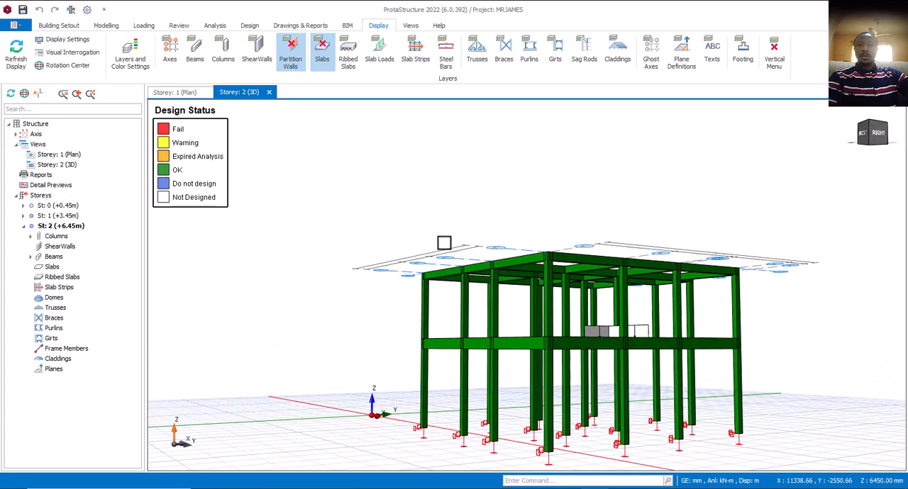
# - Hide the columns layer and view the beams of both floors on their own in 3D
pyautogui.moveTo(466, 246); pyautogui.dragTo(505, 289, button='middle')
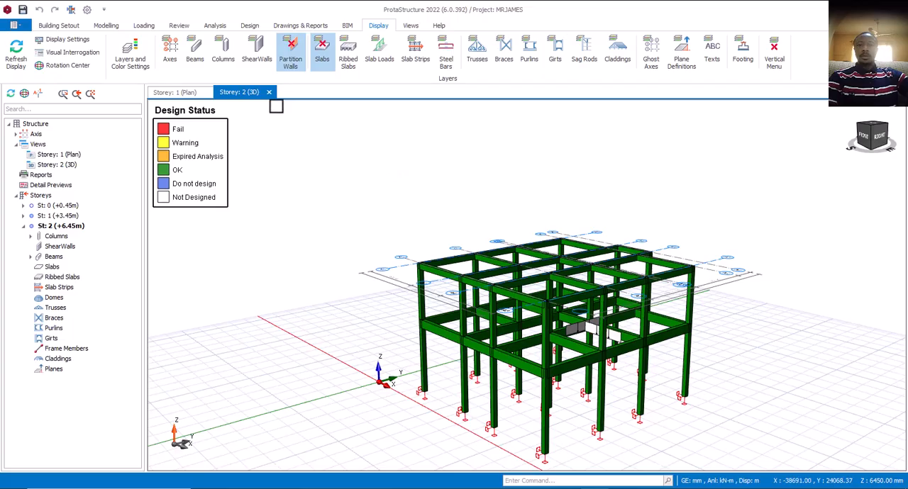
pyautogui.click(225, 58)
pyautogui.moveTo(552, 386); pyautogui.dragTo(437, 187, button='middle')
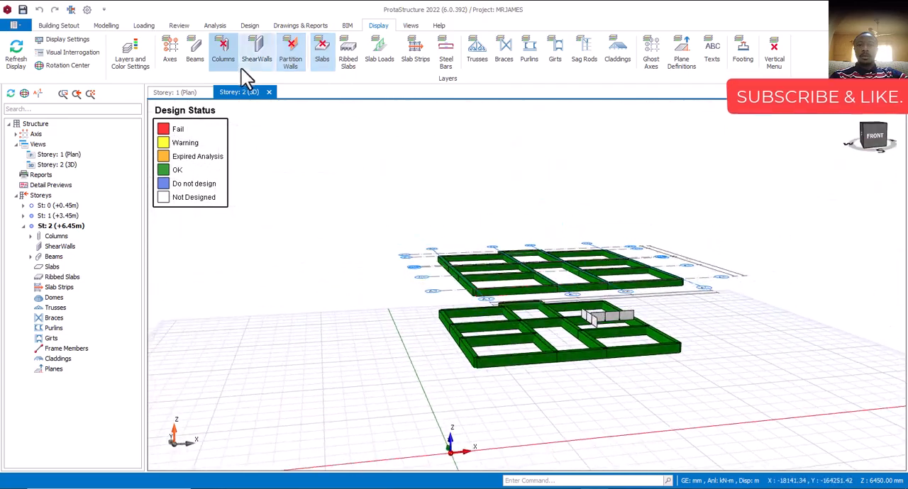
# - Redisplay the columns and hide the beams to view the columns alone, and show the beams again
pyautogui.click(220, 57)
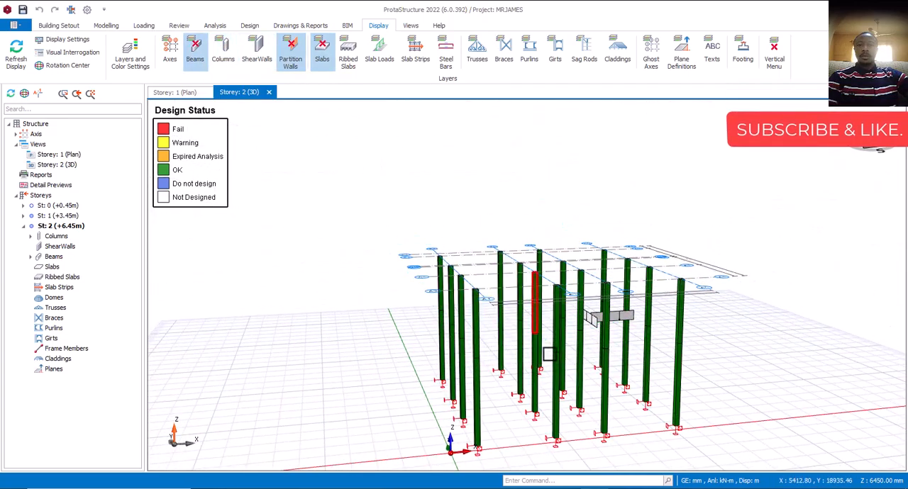
pyautogui.moveTo(548, 354); pyautogui.dragTo(494, 336, button='middle')
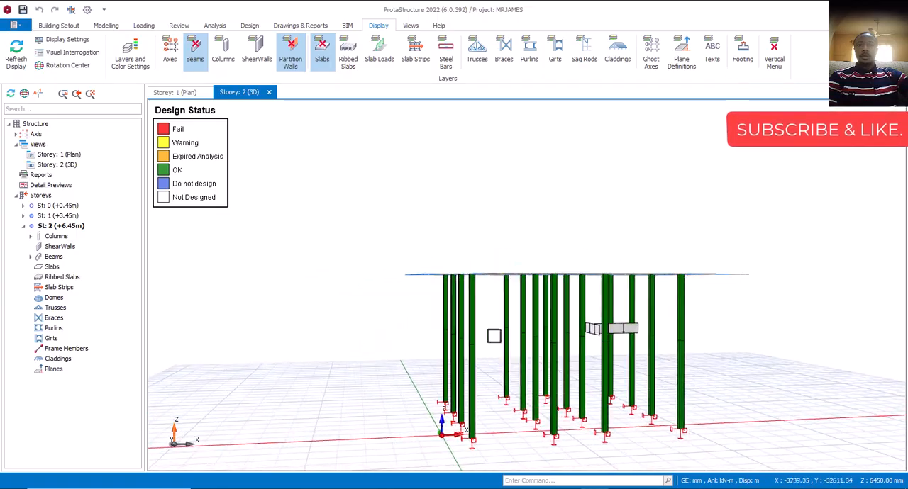
pyautogui.click(197, 53)
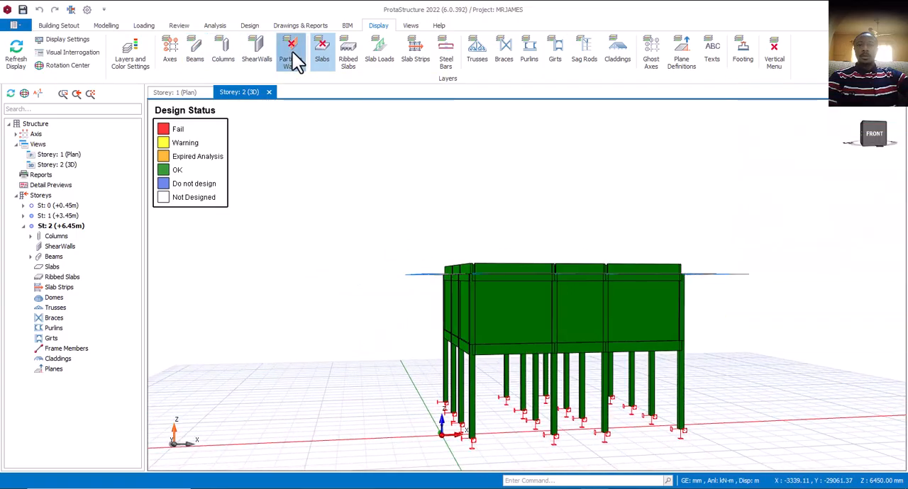
# - Redisplay the slabs and partition walls layers, toggling the partition walls off and on to compare the 3D model
pyautogui.click(327, 66)
pyautogui.moveTo(419, 205); pyautogui.dragTo(420, 220, button='middle')
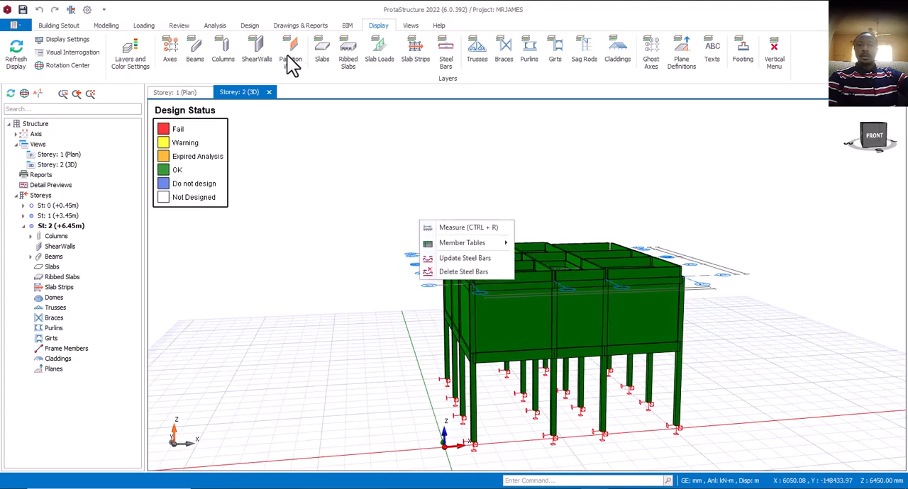
pyautogui.click(293, 64)
pyautogui.moveTo(496, 333); pyautogui.dragTo(387, 186, button='middle')
pyautogui.click(289, 59)
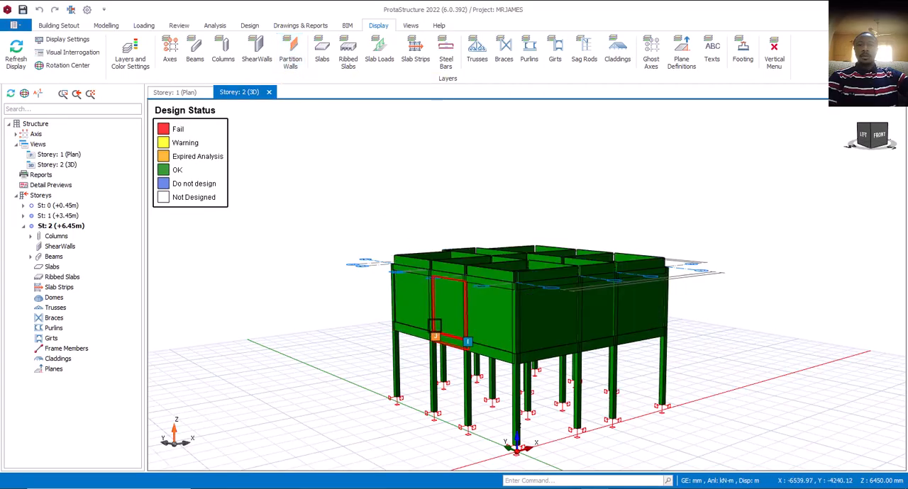
# - Examine the design status of the walls and ground-storey columns along the building's left side
pyautogui.moveTo(381, 328)
pyautogui.mouseDown(button='middle')
pyautogui.moveTo(371, 314)
pyautogui.moveTo(421, 314)
pyautogui.moveTo(426, 324)
pyautogui.moveTo(376, 321)
pyautogui.mouseUp(button='middle')
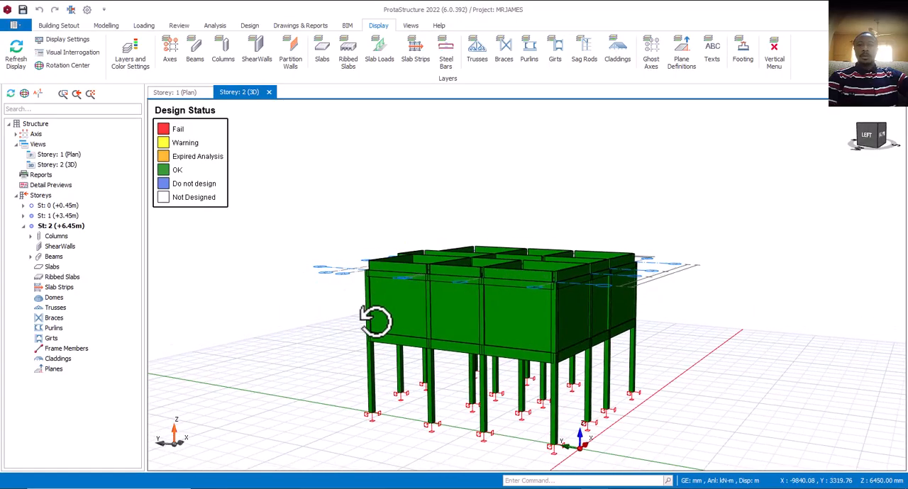
pyautogui.moveTo(489, 330); pyautogui.dragTo(516, 330, button='middle')
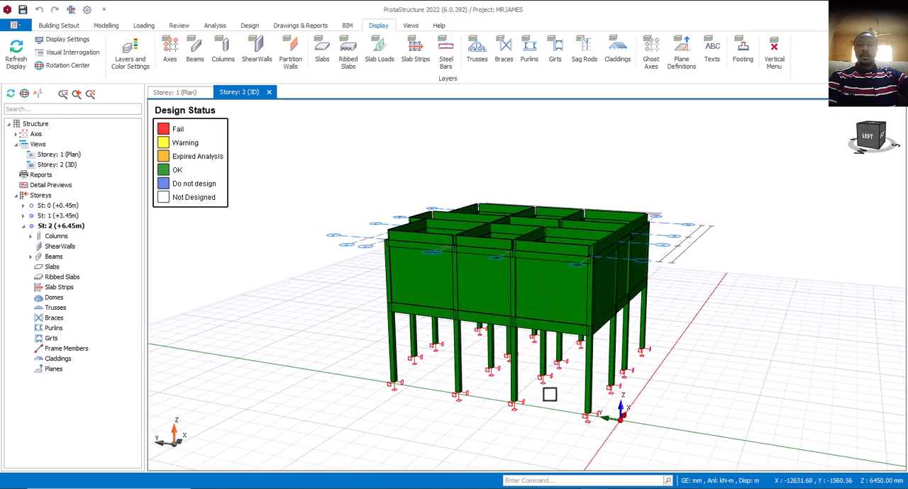
pyautogui.scroll(1, 550, 395)
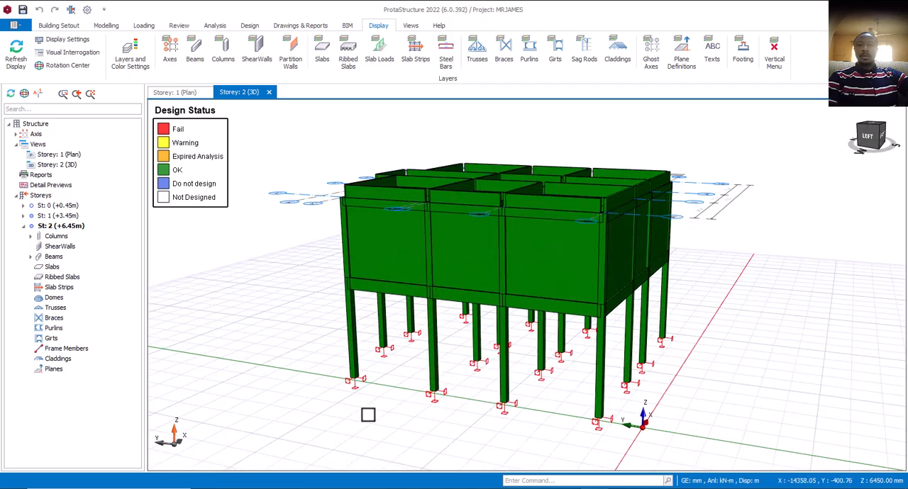
pyautogui.moveTo(367, 415); pyautogui.dragTo(402, 404, button='middle')
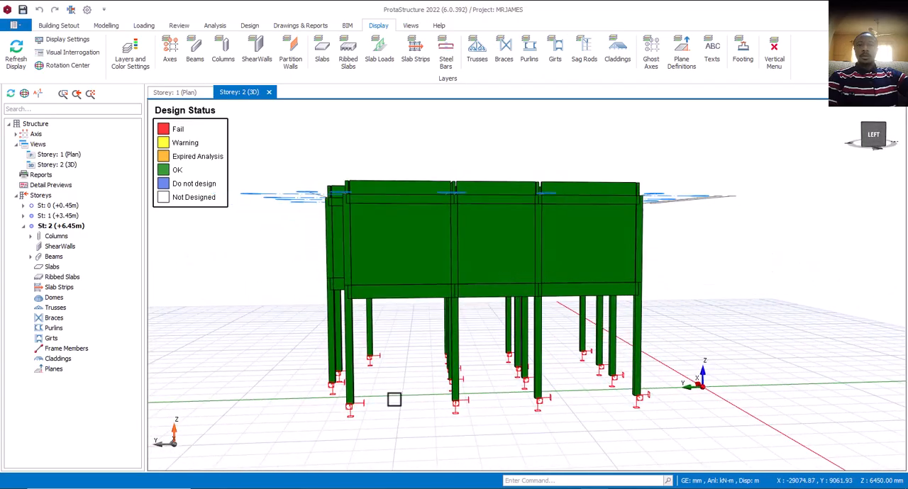
pyautogui.moveTo(399, 402); pyautogui.dragTo(431, 364, button='middle')
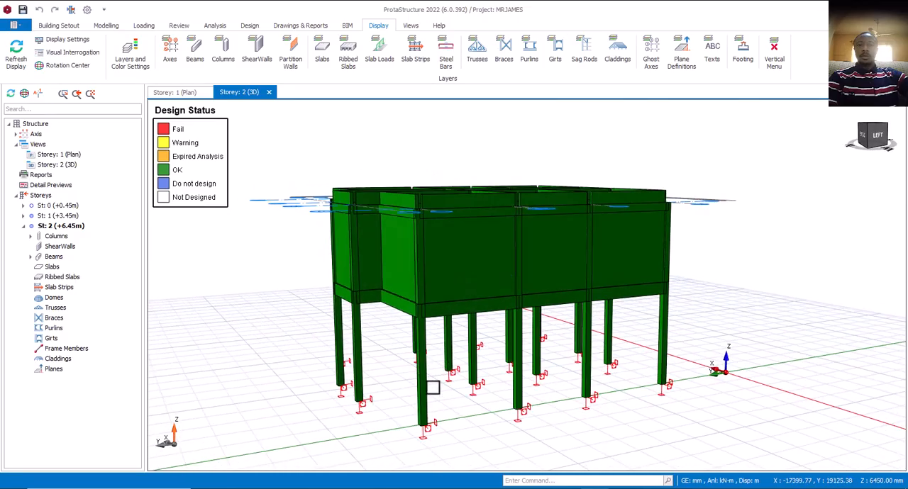
pyautogui.scroll(3, 419, 371)
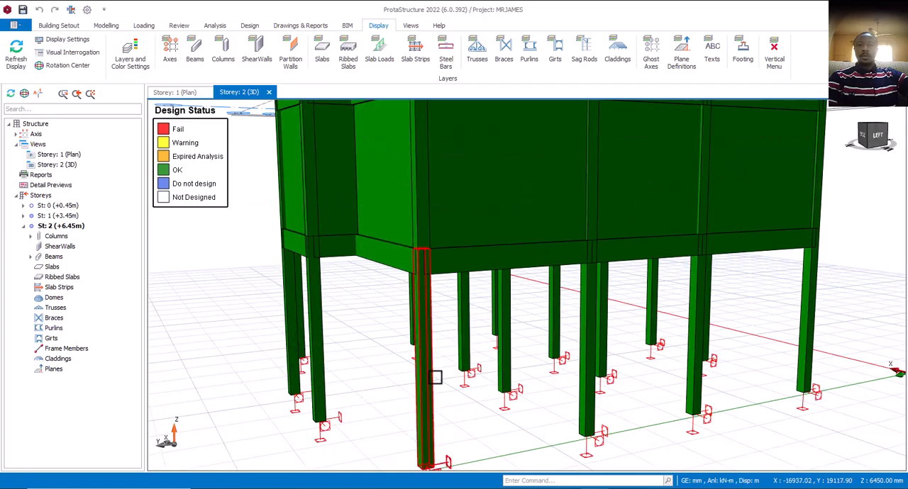
pyautogui.scroll(-2, 435, 390)
pyautogui.moveTo(465, 395); pyautogui.dragTo(438, 392, button='middle')
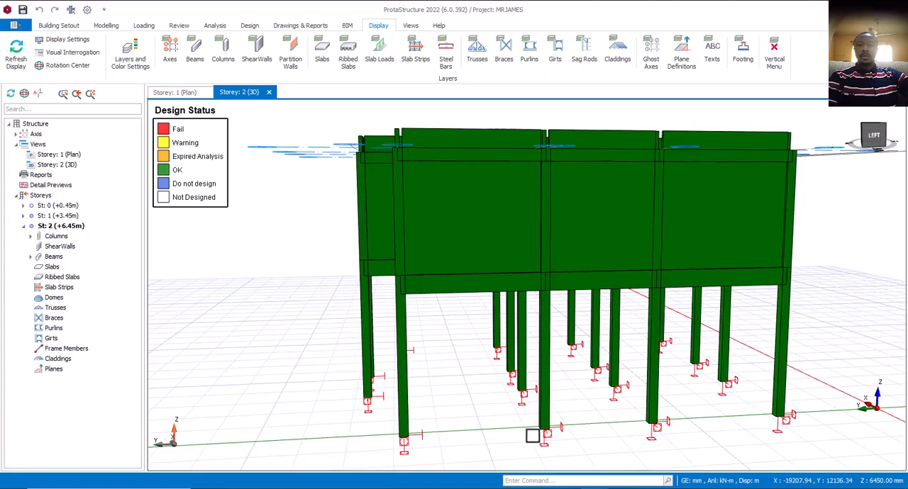
pyautogui.moveTo(418, 376); pyautogui.dragTo(462, 386, button='middle')
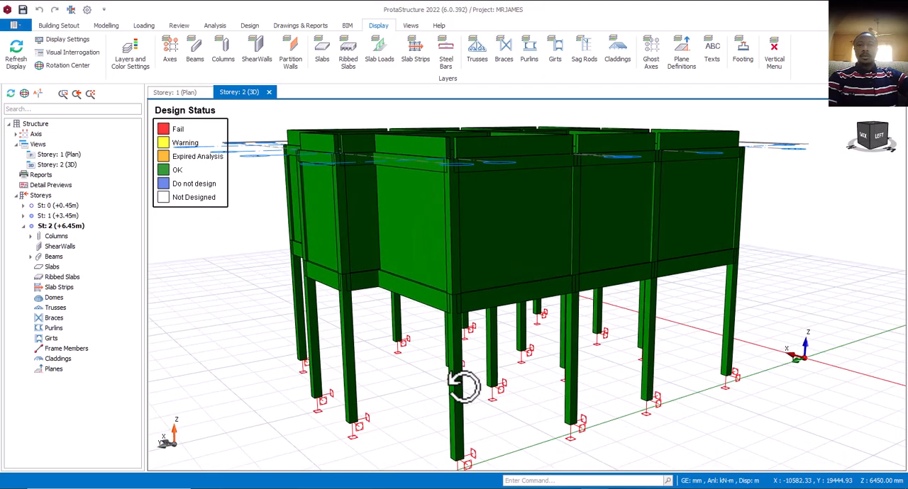
# - Inspect the ground-storey corner column 1C1 and its neighbouring columns close up and from a distance
pyautogui.scroll(-3, 473, 383)
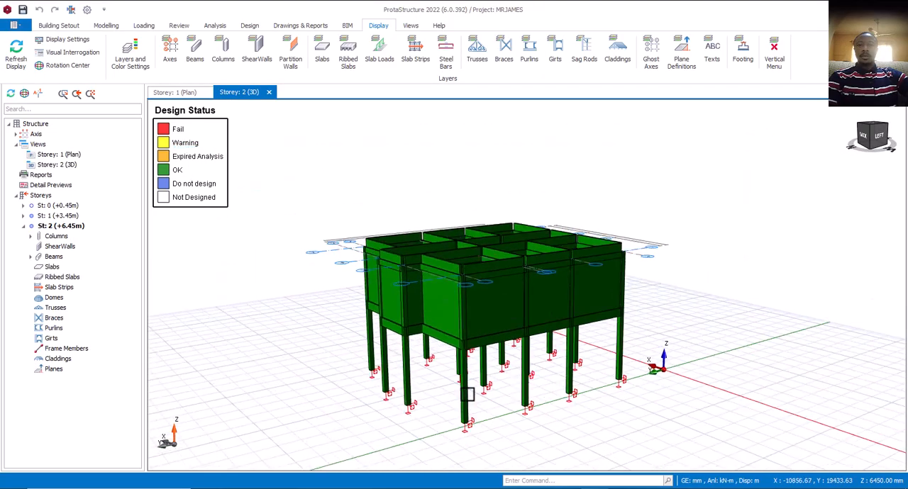
pyautogui.scroll(5, 463, 398)
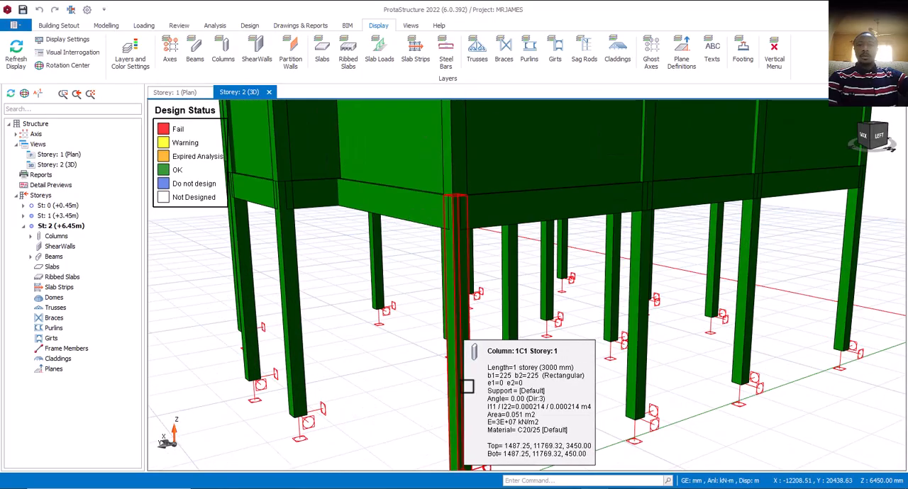
pyautogui.scroll(-4, 474, 396)
pyautogui.moveTo(478, 396)
pyautogui.mouseDown(button='middle')
pyautogui.moveTo(466, 389)
pyautogui.moveTo(470, 401)
pyautogui.mouseUp(button='middle')
pyautogui.scroll(2, 454, 378)
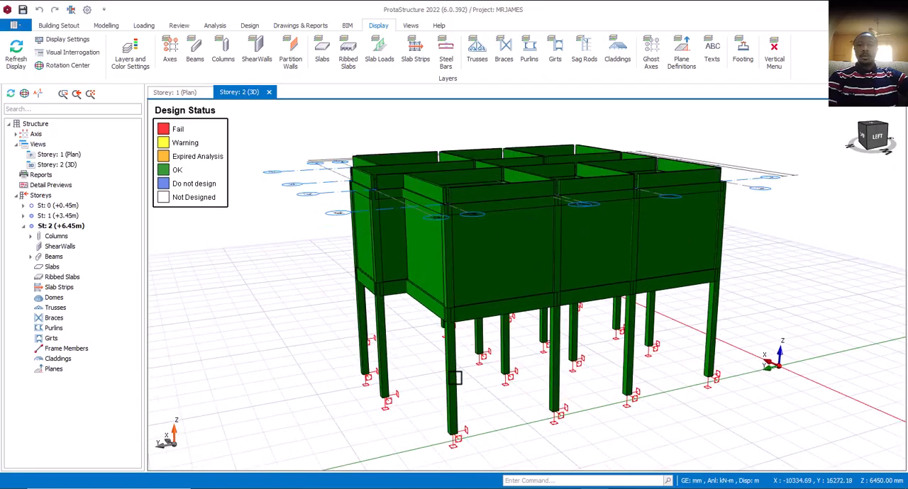
pyautogui.scroll(1, 455, 378)
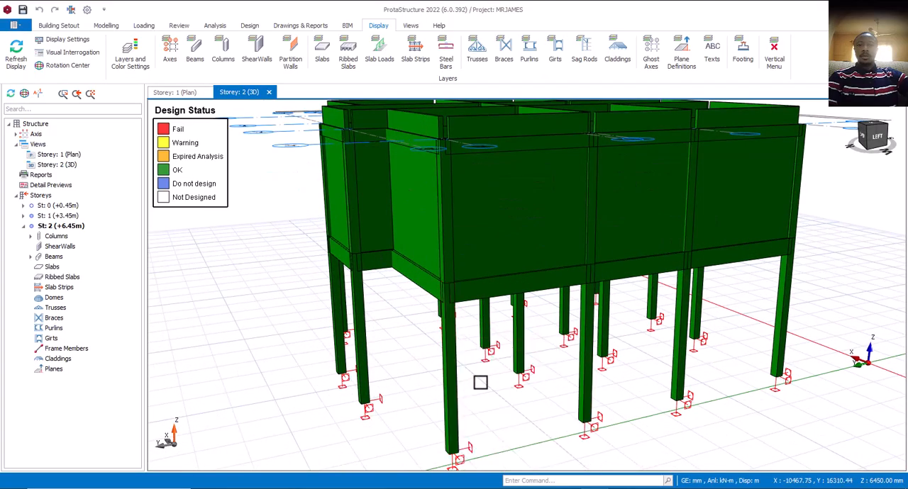
pyautogui.scroll(-3, 480, 382)
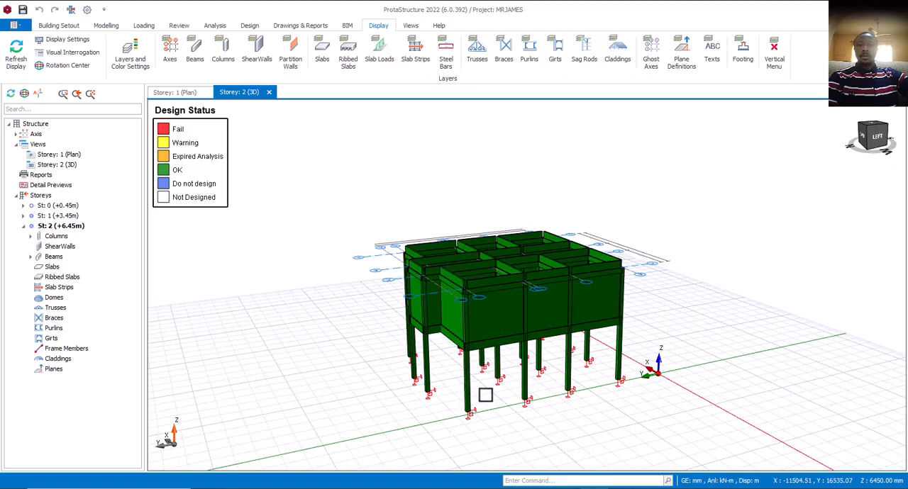
pyautogui.moveTo(485, 395)
pyautogui.mouseDown(button='middle')
pyautogui.moveTo(489, 386)
pyautogui.moveTo(480, 381)
pyautogui.moveTo(489, 395)
pyautogui.moveTo(478, 392)
pyautogui.moveTo(480, 379)
pyautogui.moveTo(473, 384)
pyautogui.mouseUp(button='middle')
pyautogui.scroll(3, 462, 379)
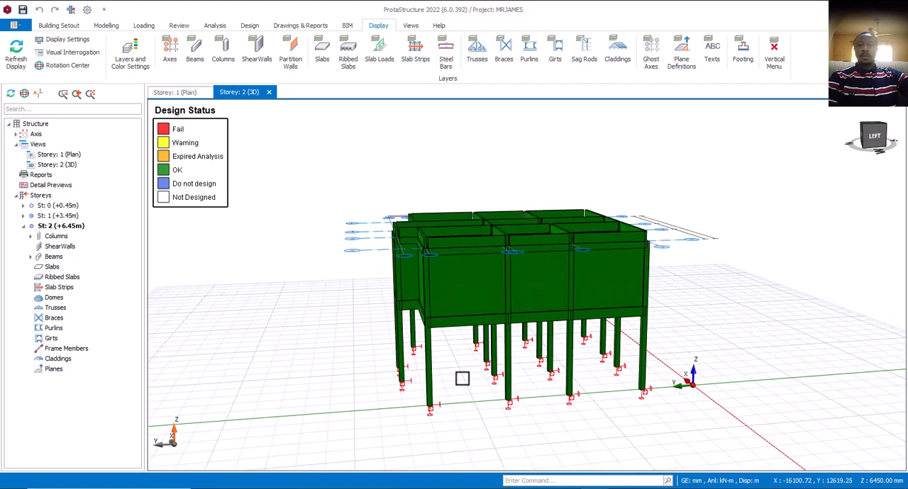
pyautogui.scroll(-2, 467, 382)
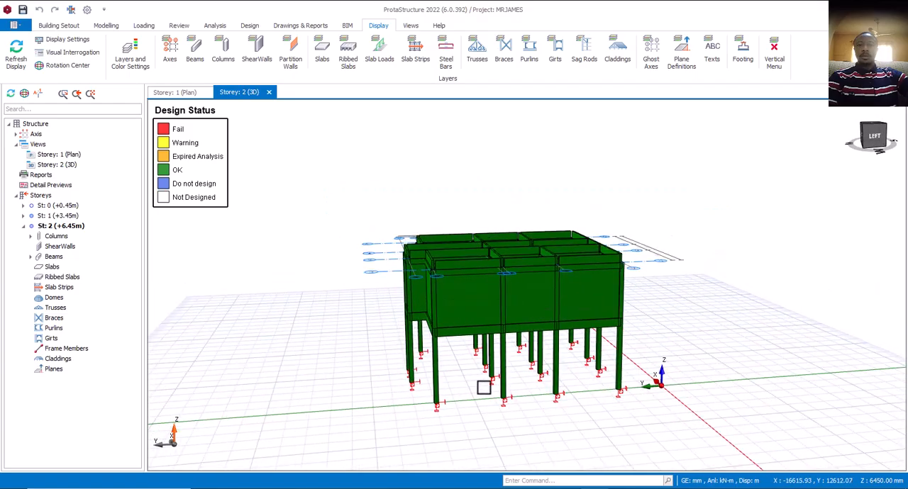
# - Examine the design status of the walls, edge beams and columns around the building's front and left faces
pyautogui.moveTo(483, 387); pyautogui.dragTo(515, 390, button='middle')
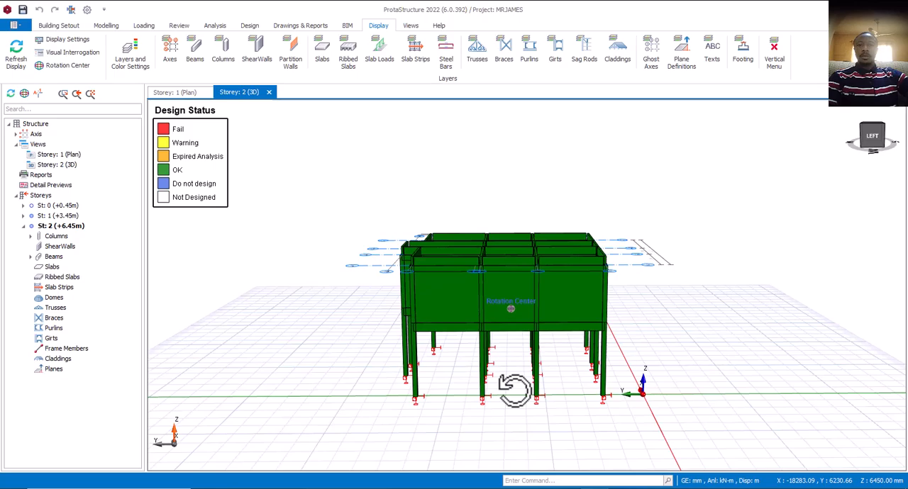
pyautogui.moveTo(515, 390); pyautogui.dragTo(436, 388, button='middle')
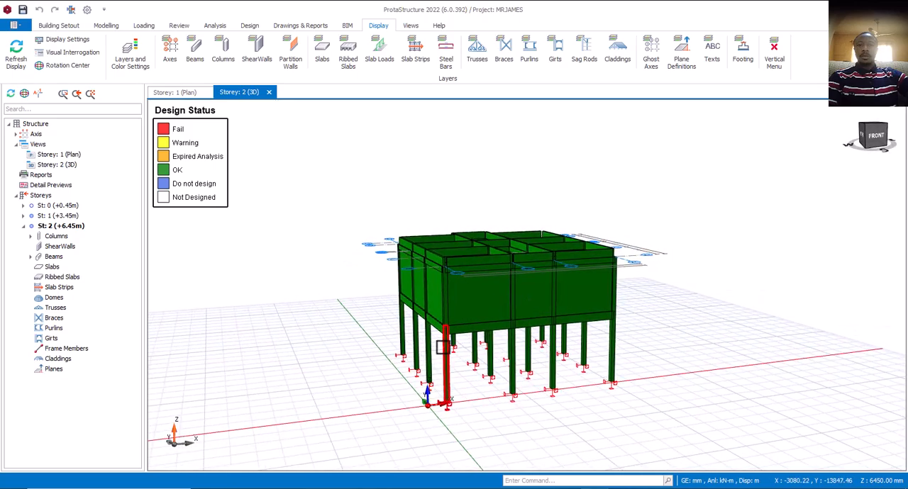
pyautogui.scroll(5, 443, 347)
pyautogui.moveTo(440, 343); pyautogui.dragTo(507, 339, button='middle')
pyautogui.scroll(-3, 508, 342)
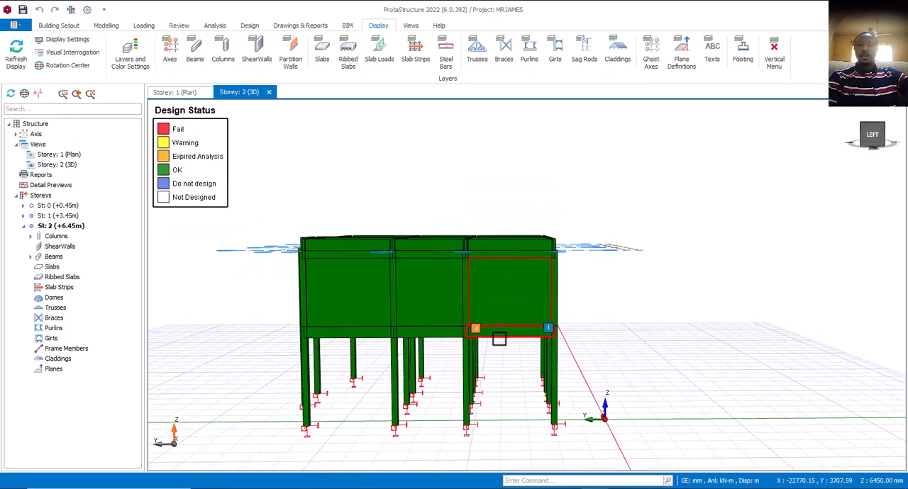
pyautogui.scroll(3, 498, 339)
pyautogui.scroll(-2, 516, 332)
pyautogui.moveTo(520, 341); pyautogui.dragTo(471, 319, button='middle')
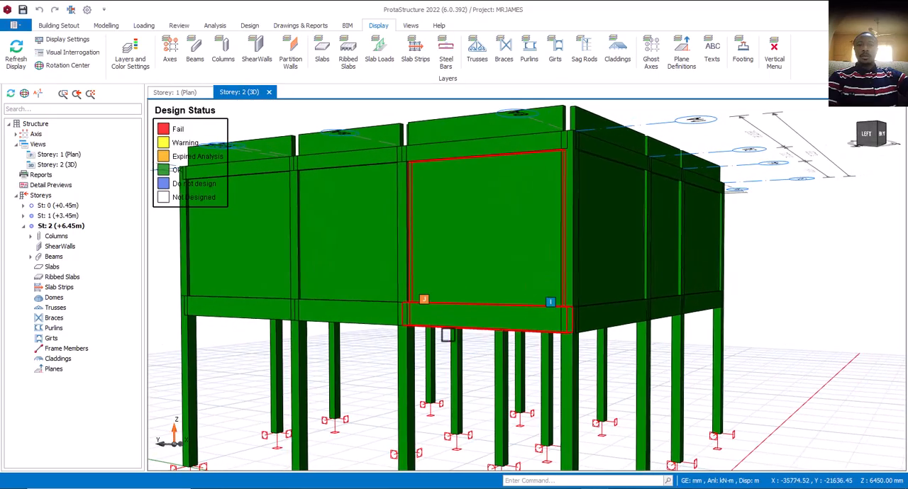
pyautogui.scroll(-5, 447, 334)
pyautogui.moveTo(486, 365); pyautogui.dragTo(460, 365, button='middle')
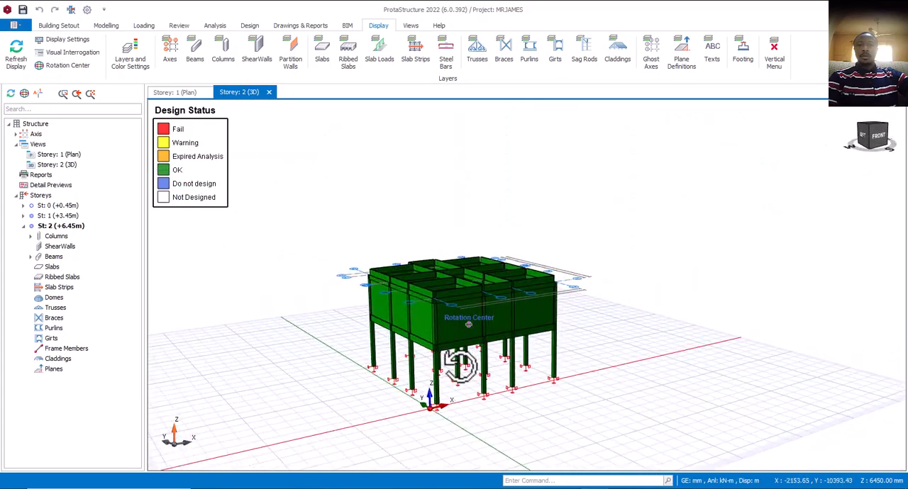
pyautogui.moveTo(417, 390); pyautogui.dragTo(382, 394, button='middle')
pyautogui.scroll(4, 529, 380)
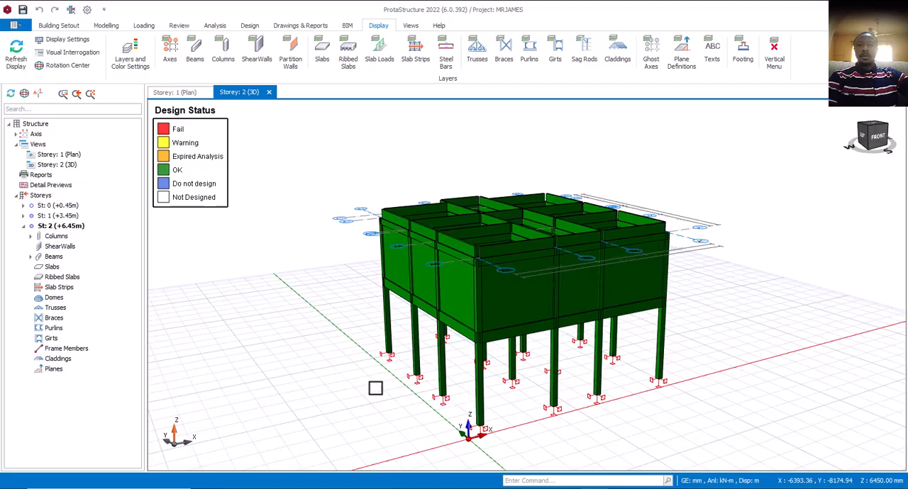
pyautogui.moveTo(375, 388); pyautogui.dragTo(398, 372, button='middle')
pyautogui.moveTo(383, 381); pyautogui.dragTo(385, 389, button='middle')
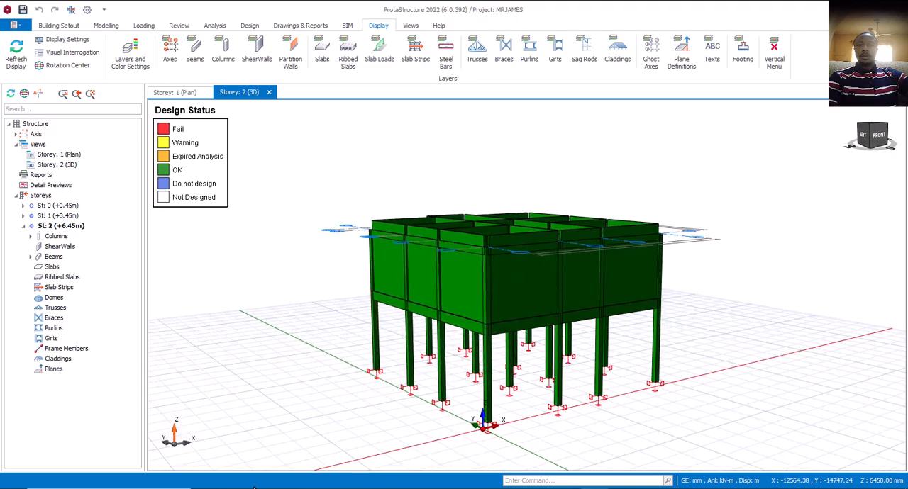